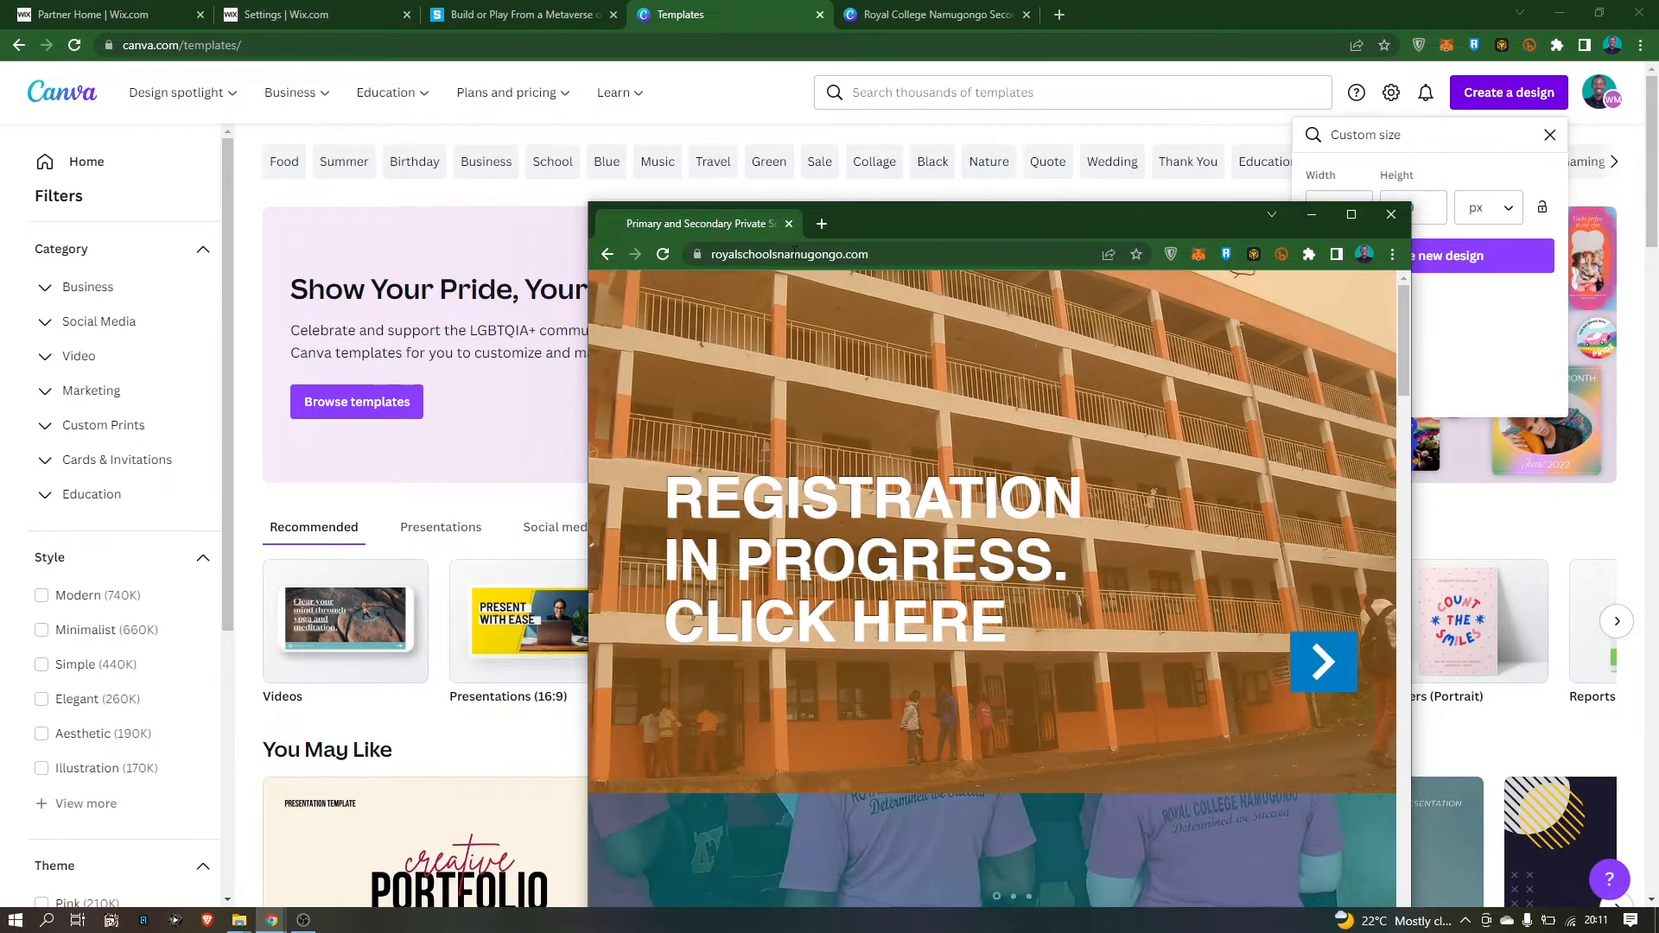
- Open the Royal College logo design in Canva and shift the logo image slightly left on the page
click(768, 5)
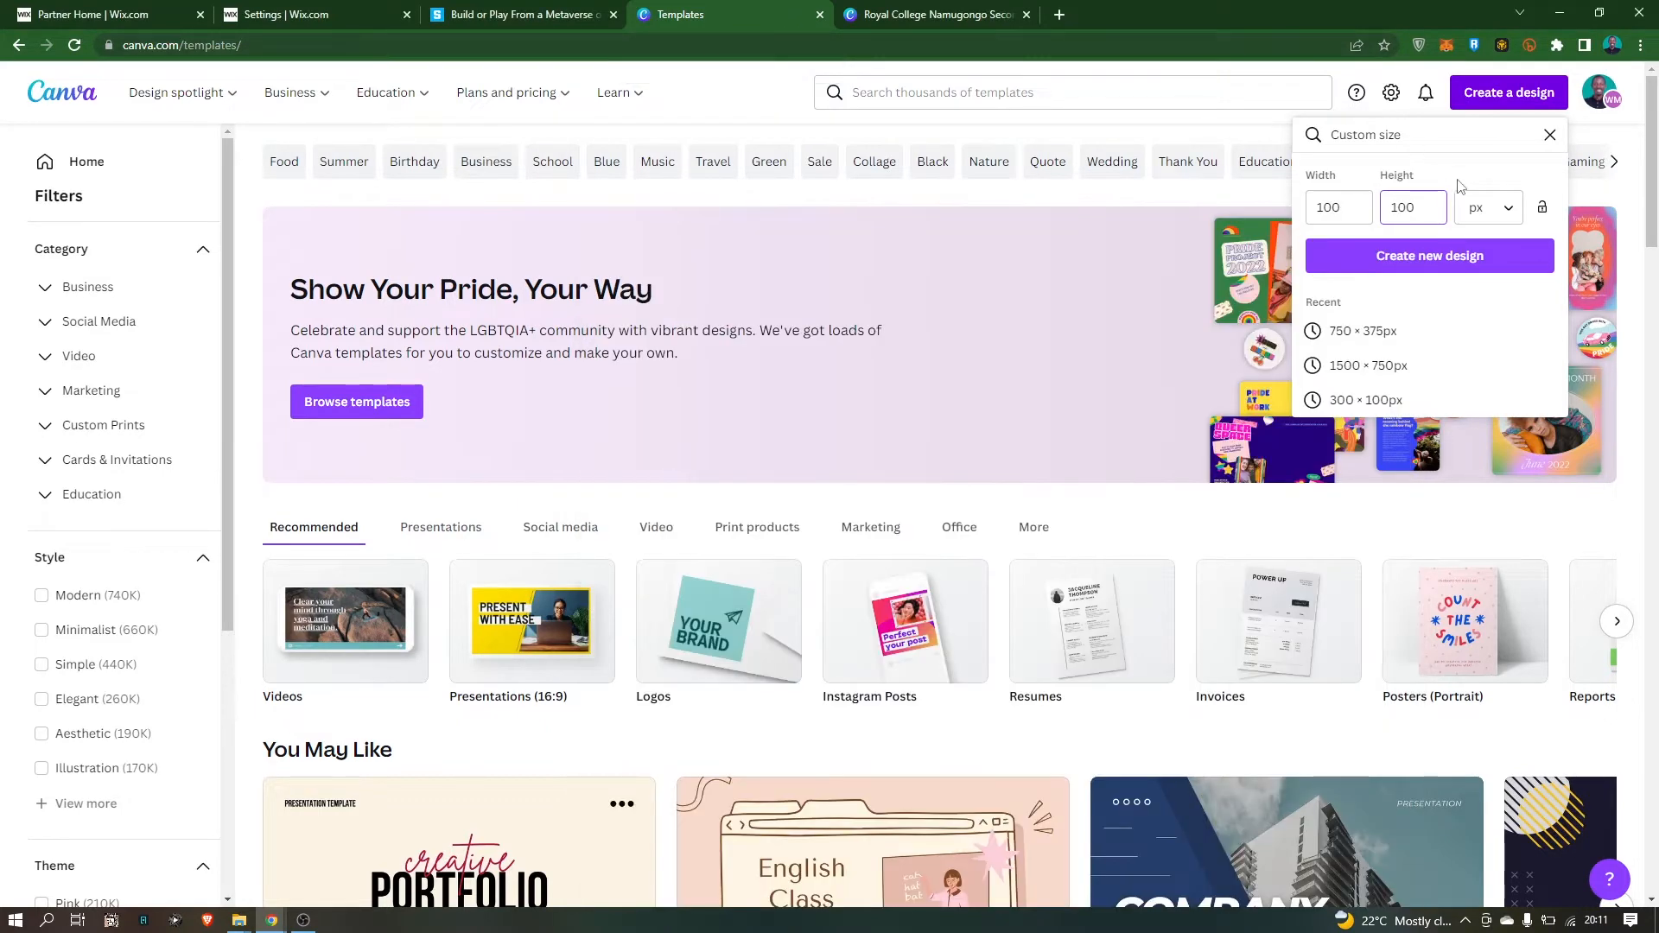
click(1351, 203)
click(901, 9)
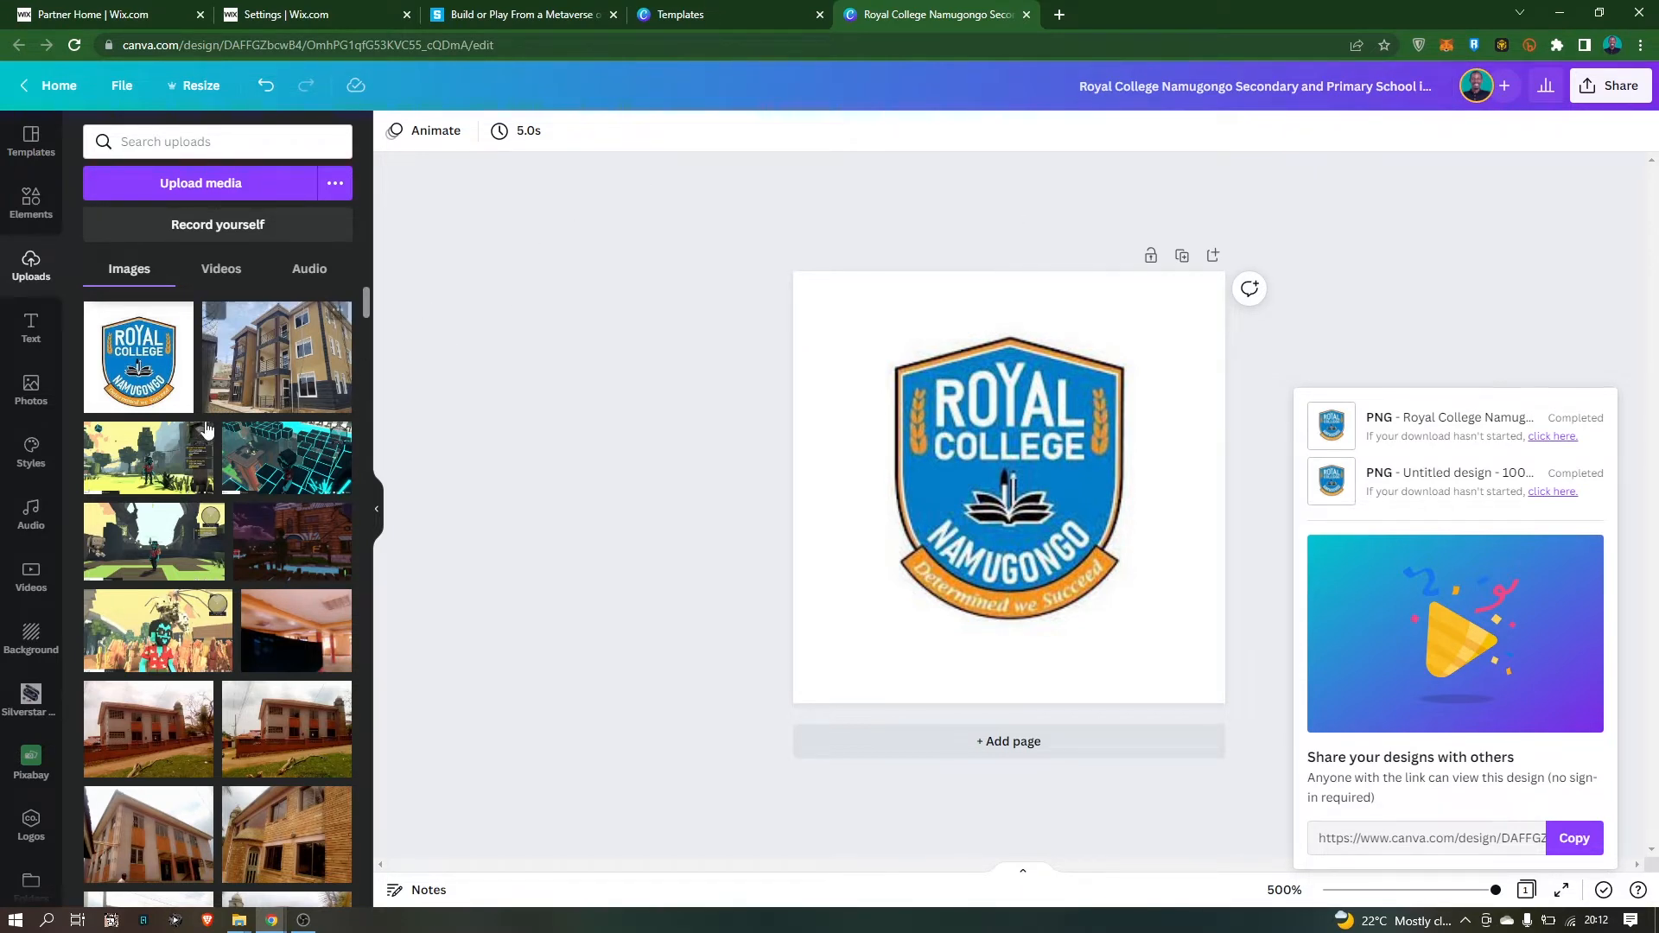
click(983, 455)
mouse_move(1016, 455)
mouse_down()
mouse_move(980, 466)
mouse_move(1040, 413)
mouse_move(988, 444)
mouse_move(1039, 475)
mouse_move(1047, 434)
mouse_move(1054, 469)
mouse_move(990, 430)
mouse_move(1016, 467)
mouse_move(1016, 446)
mouse_move(1007, 459)
mouse_up()
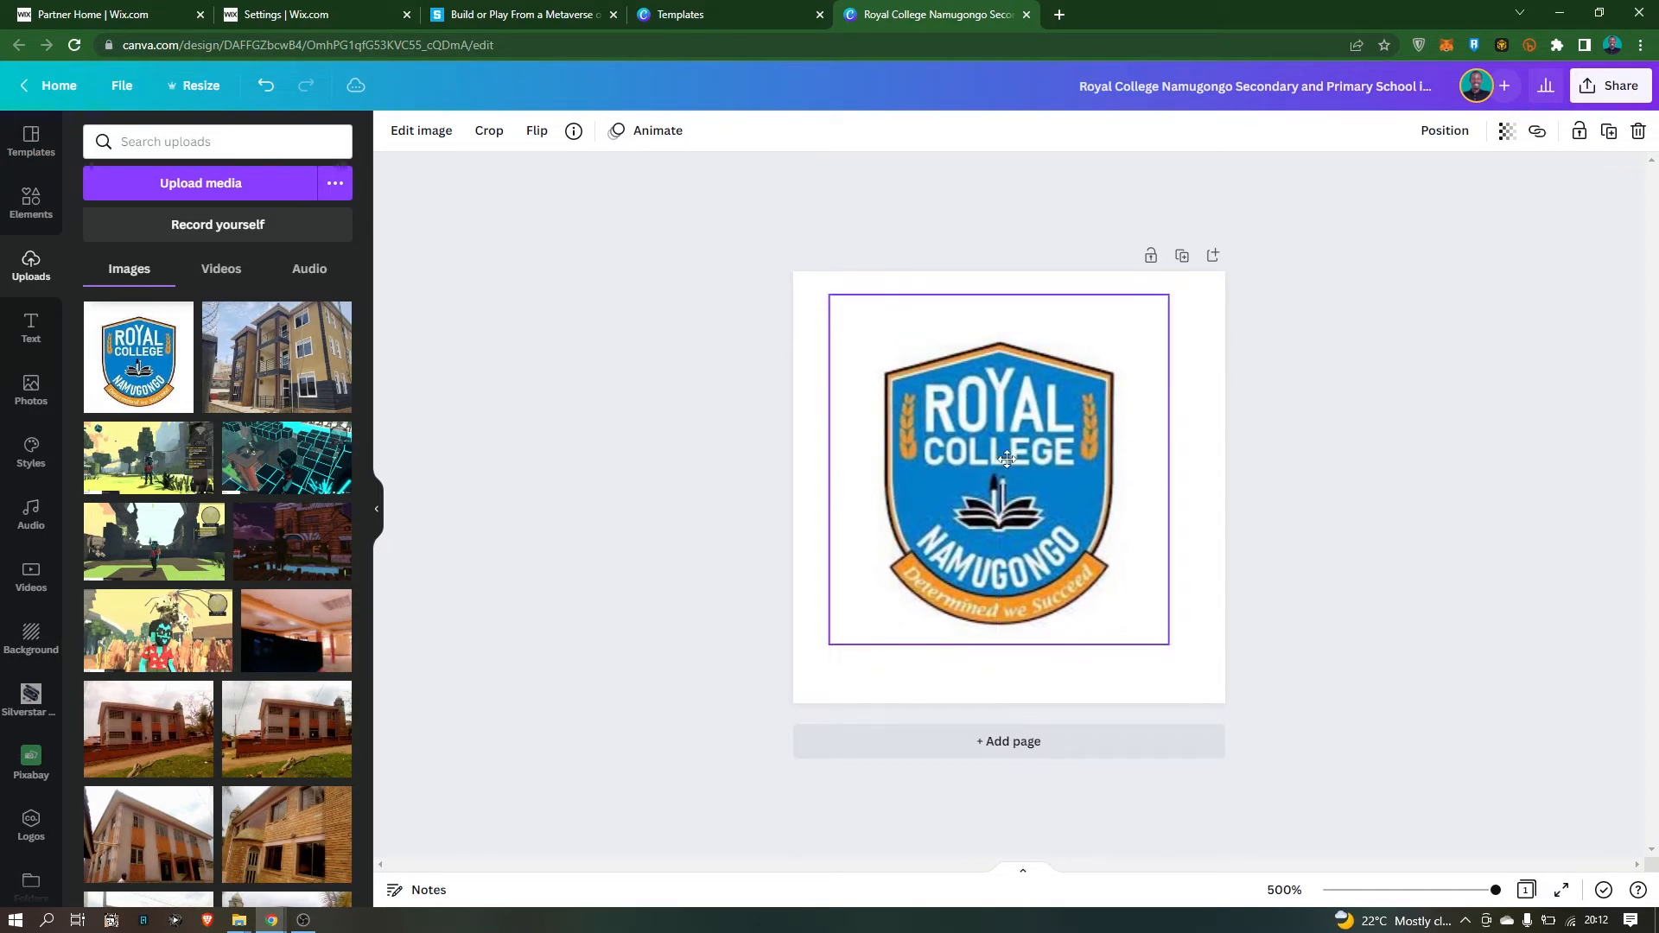
click(1236, 416)
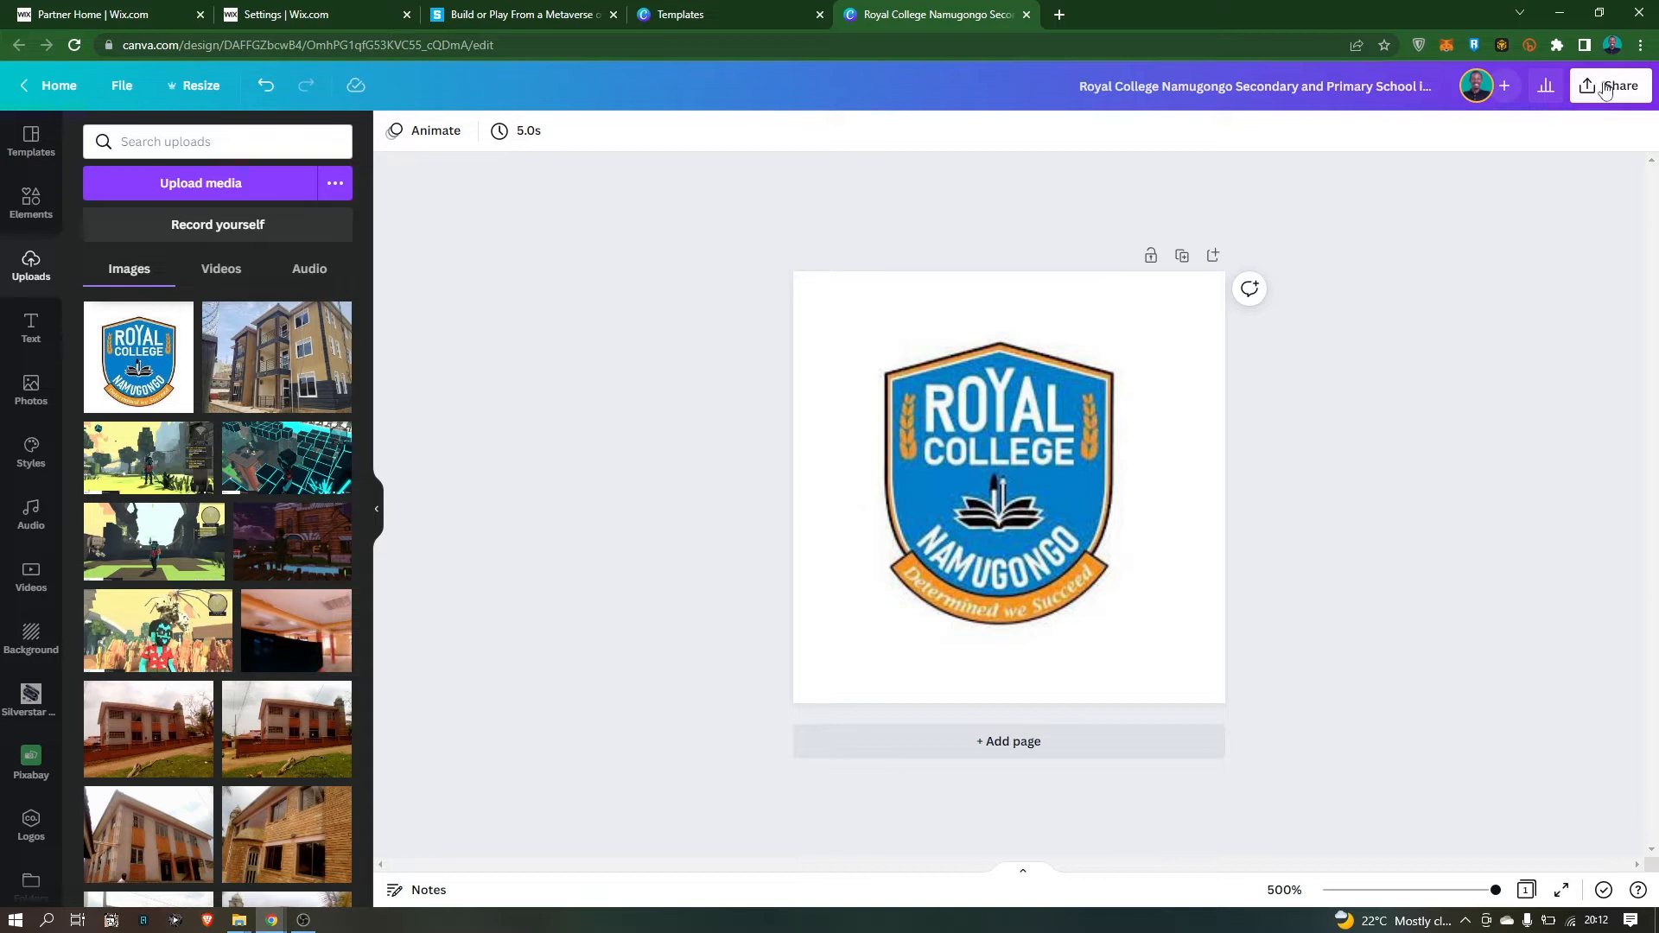
- Download the logo design as a PNG at 100 × 100 px
click(1264, 84)
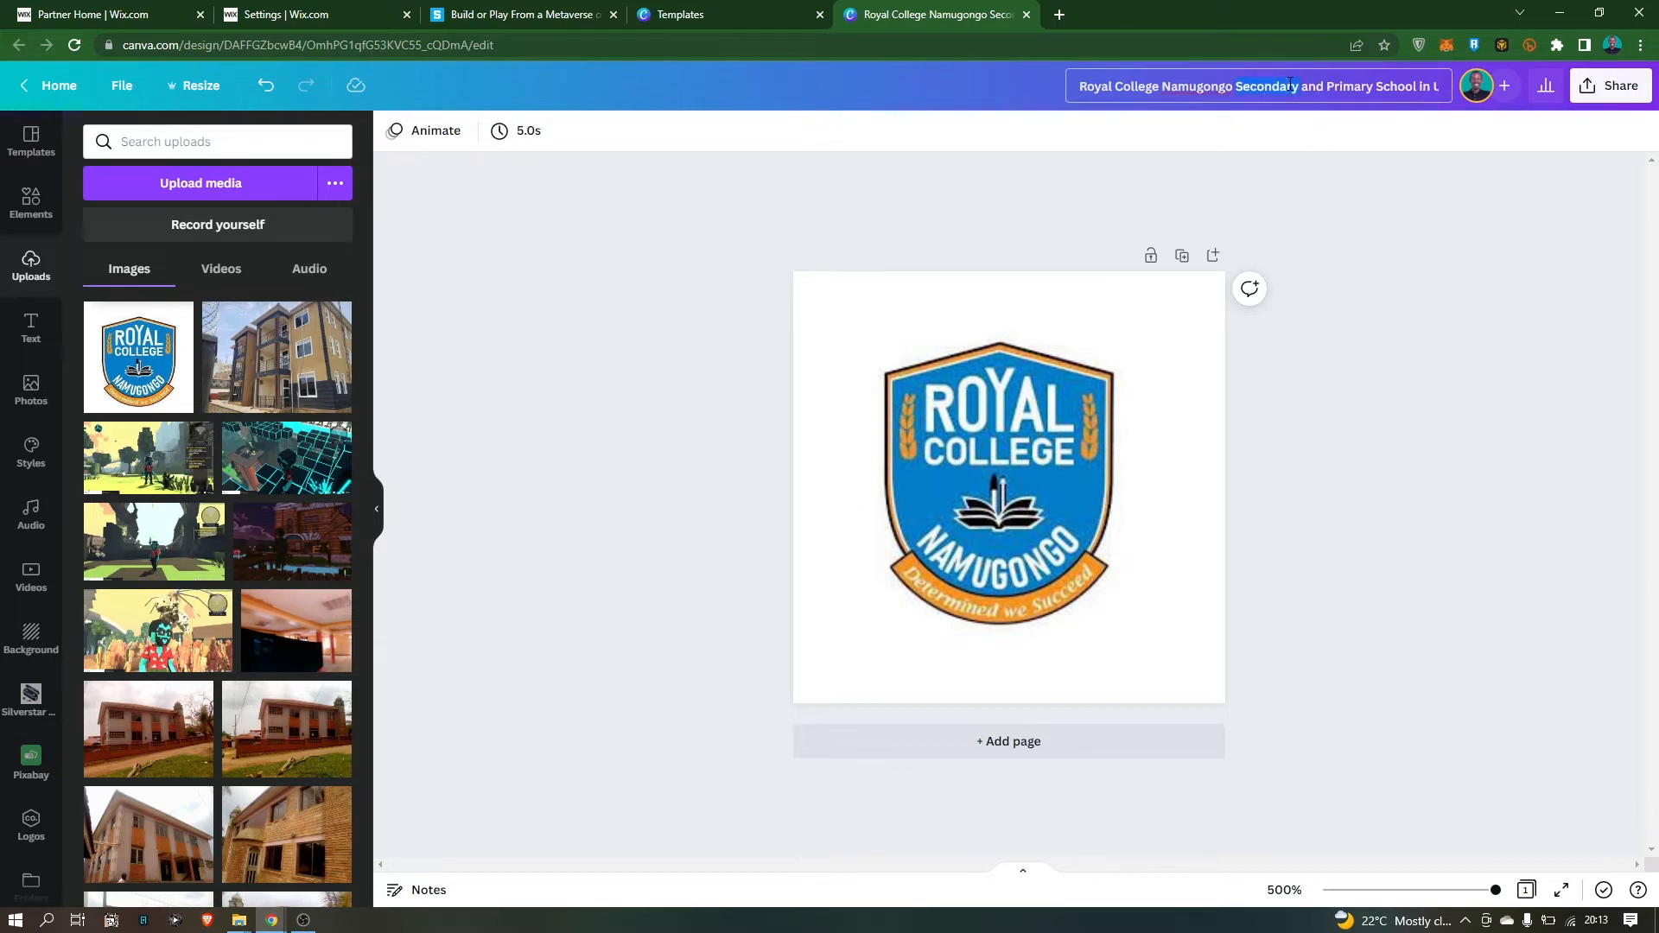
triple_click(1290, 84)
click(1516, 233)
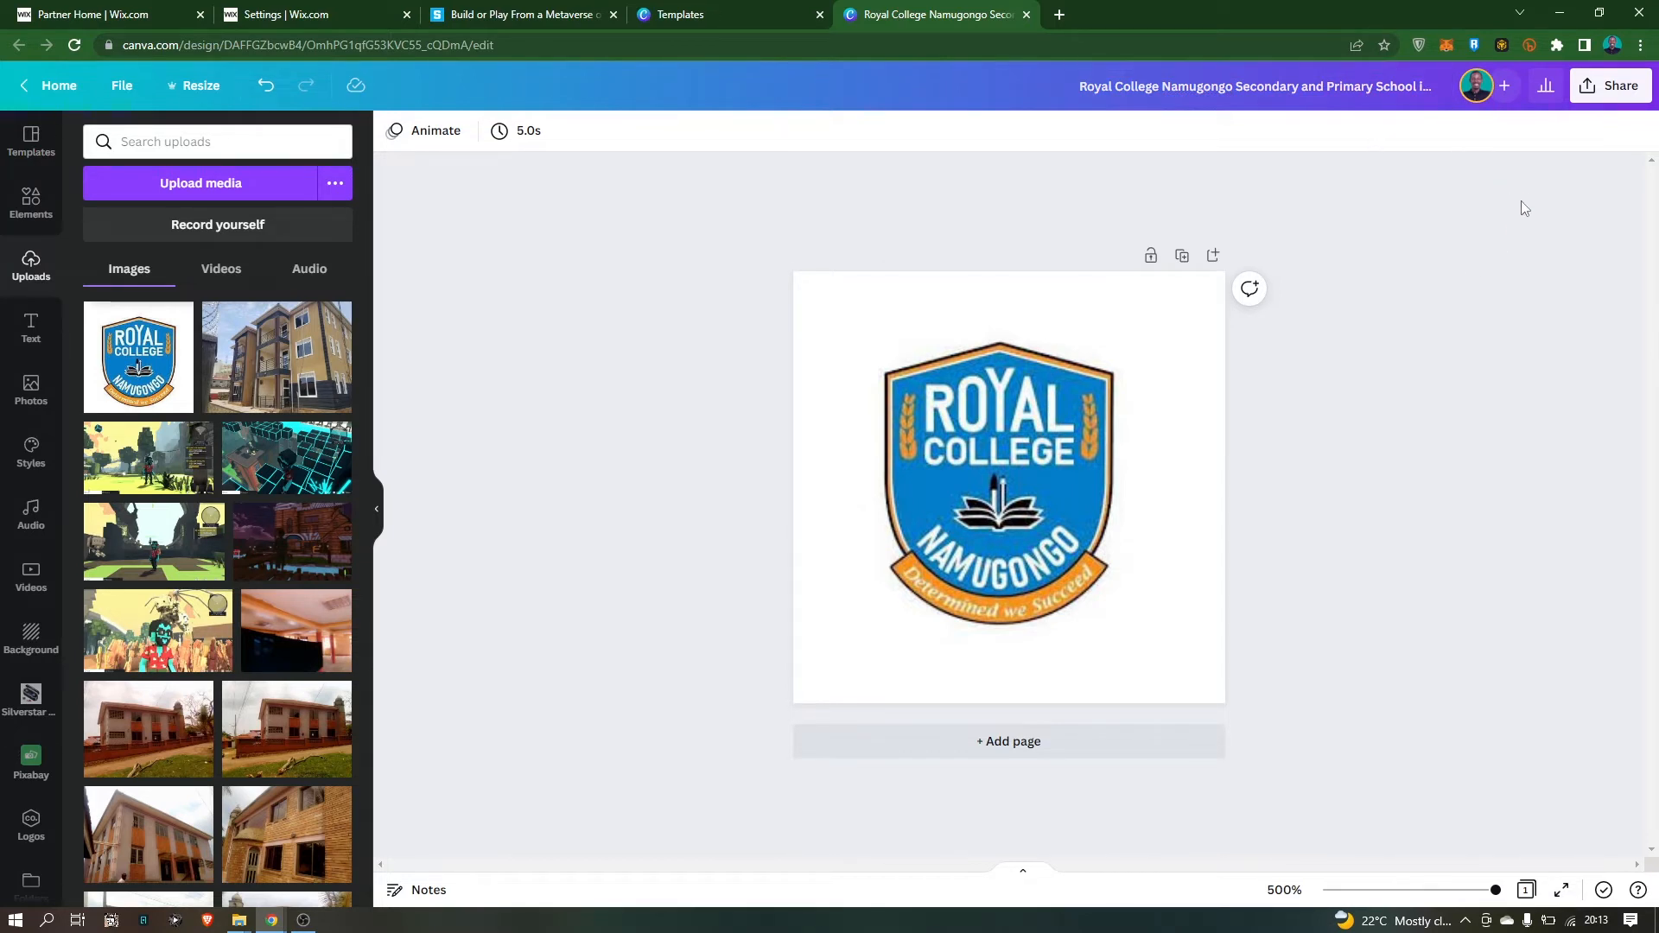
click(1607, 86)
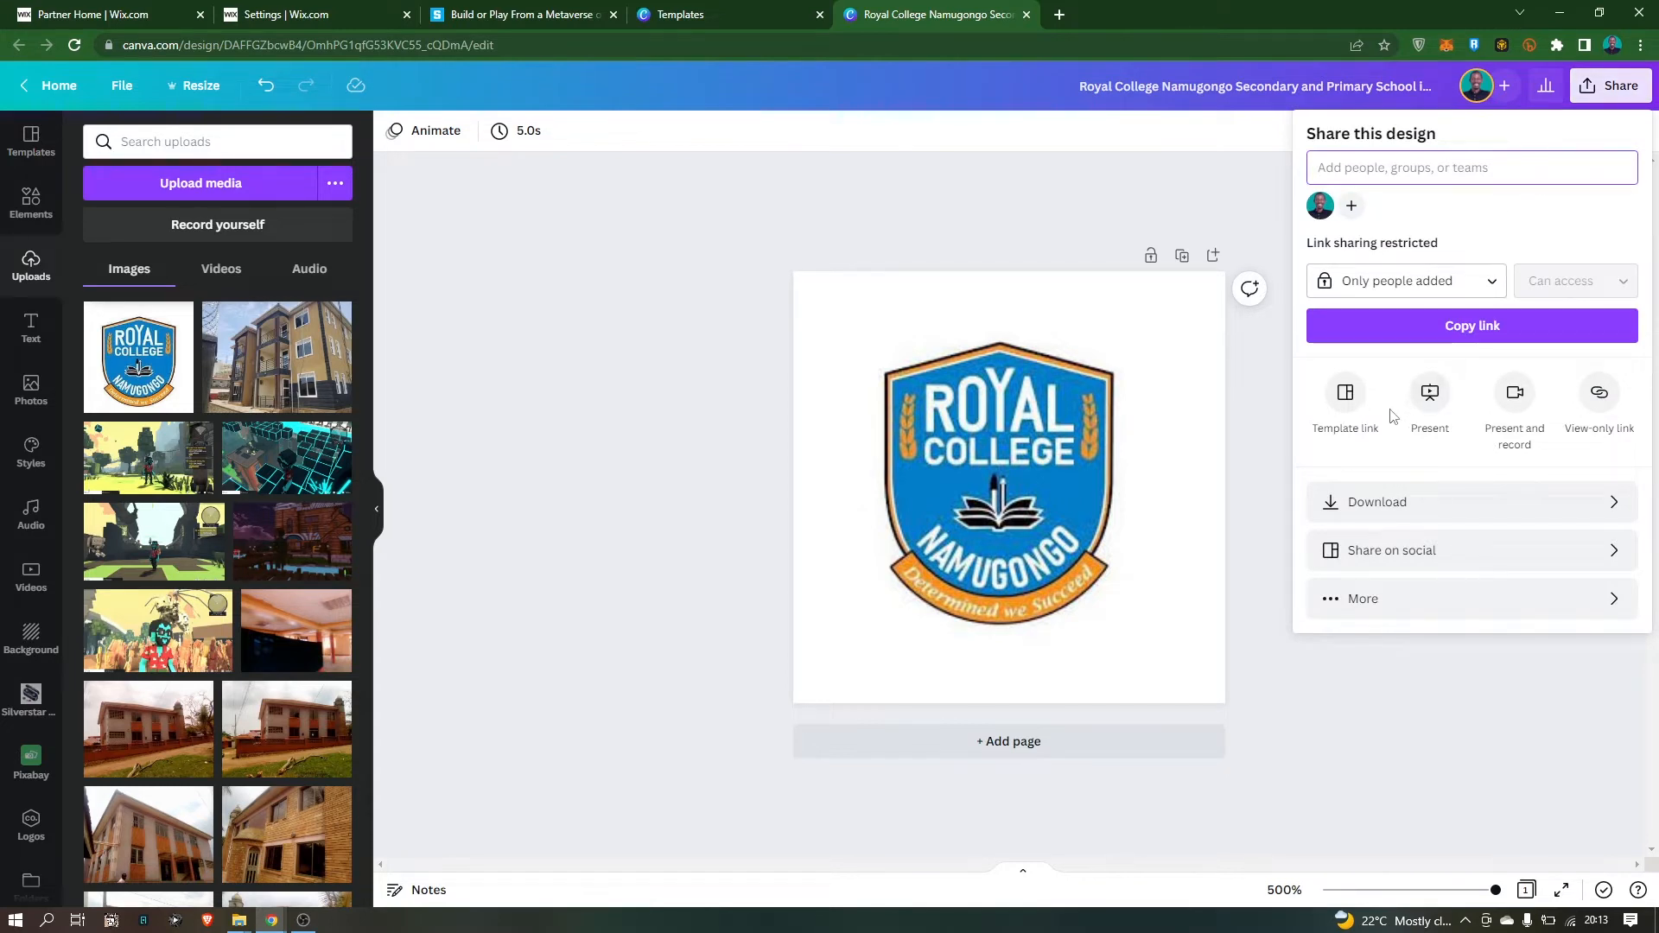
click(1350, 519)
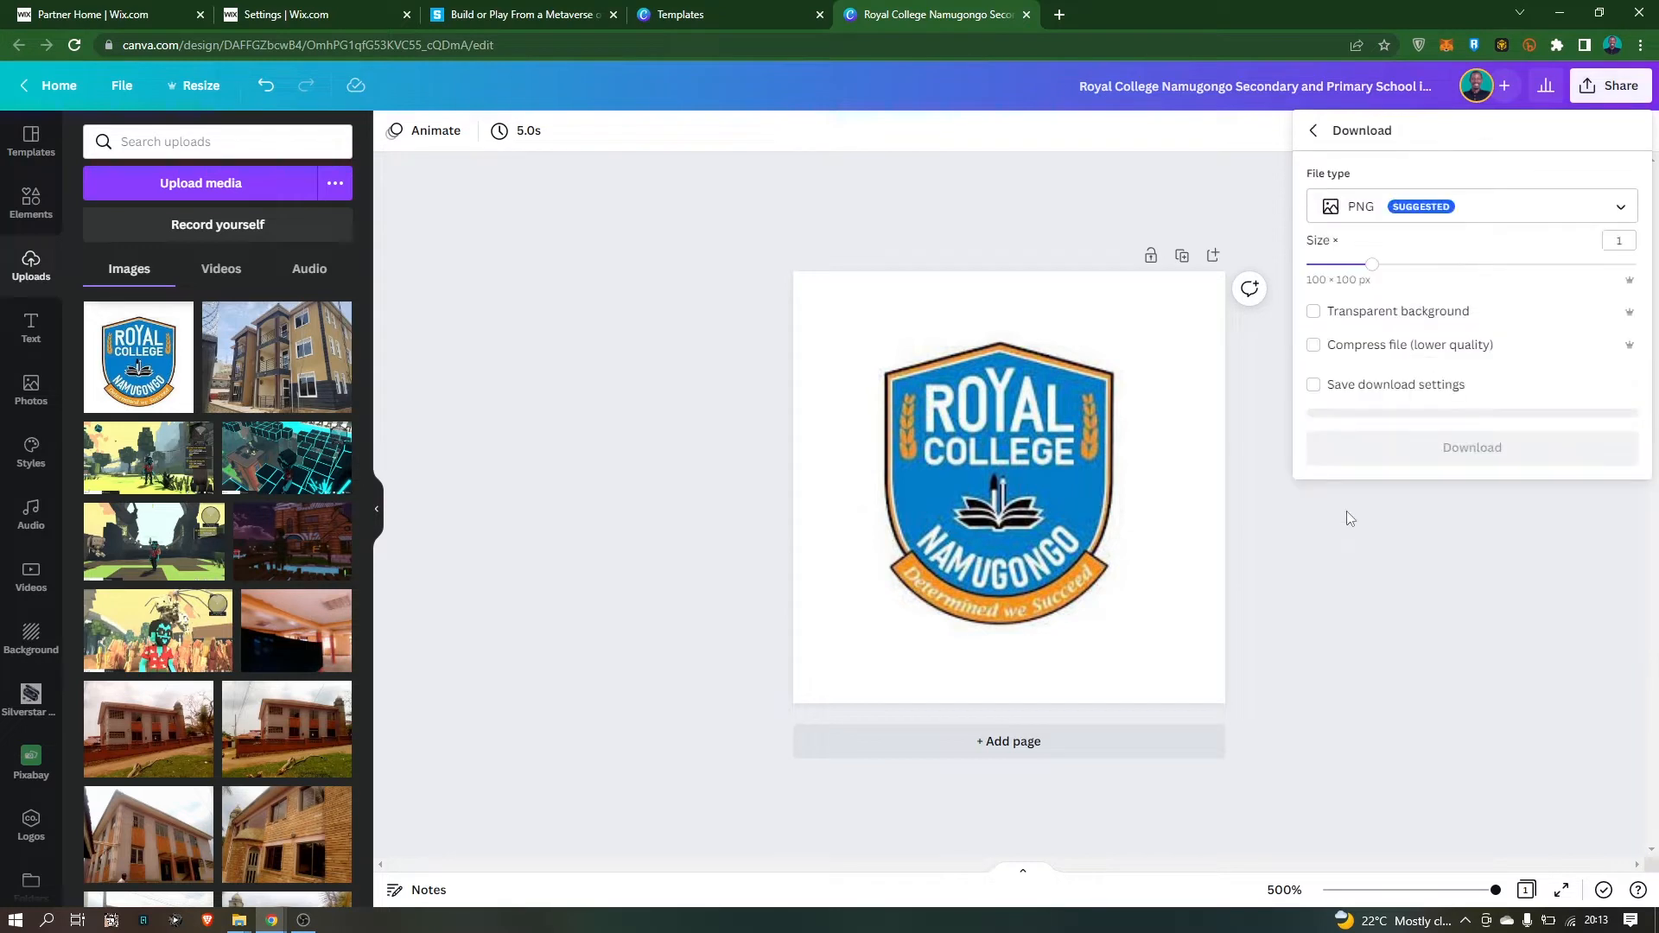
click(1493, 212)
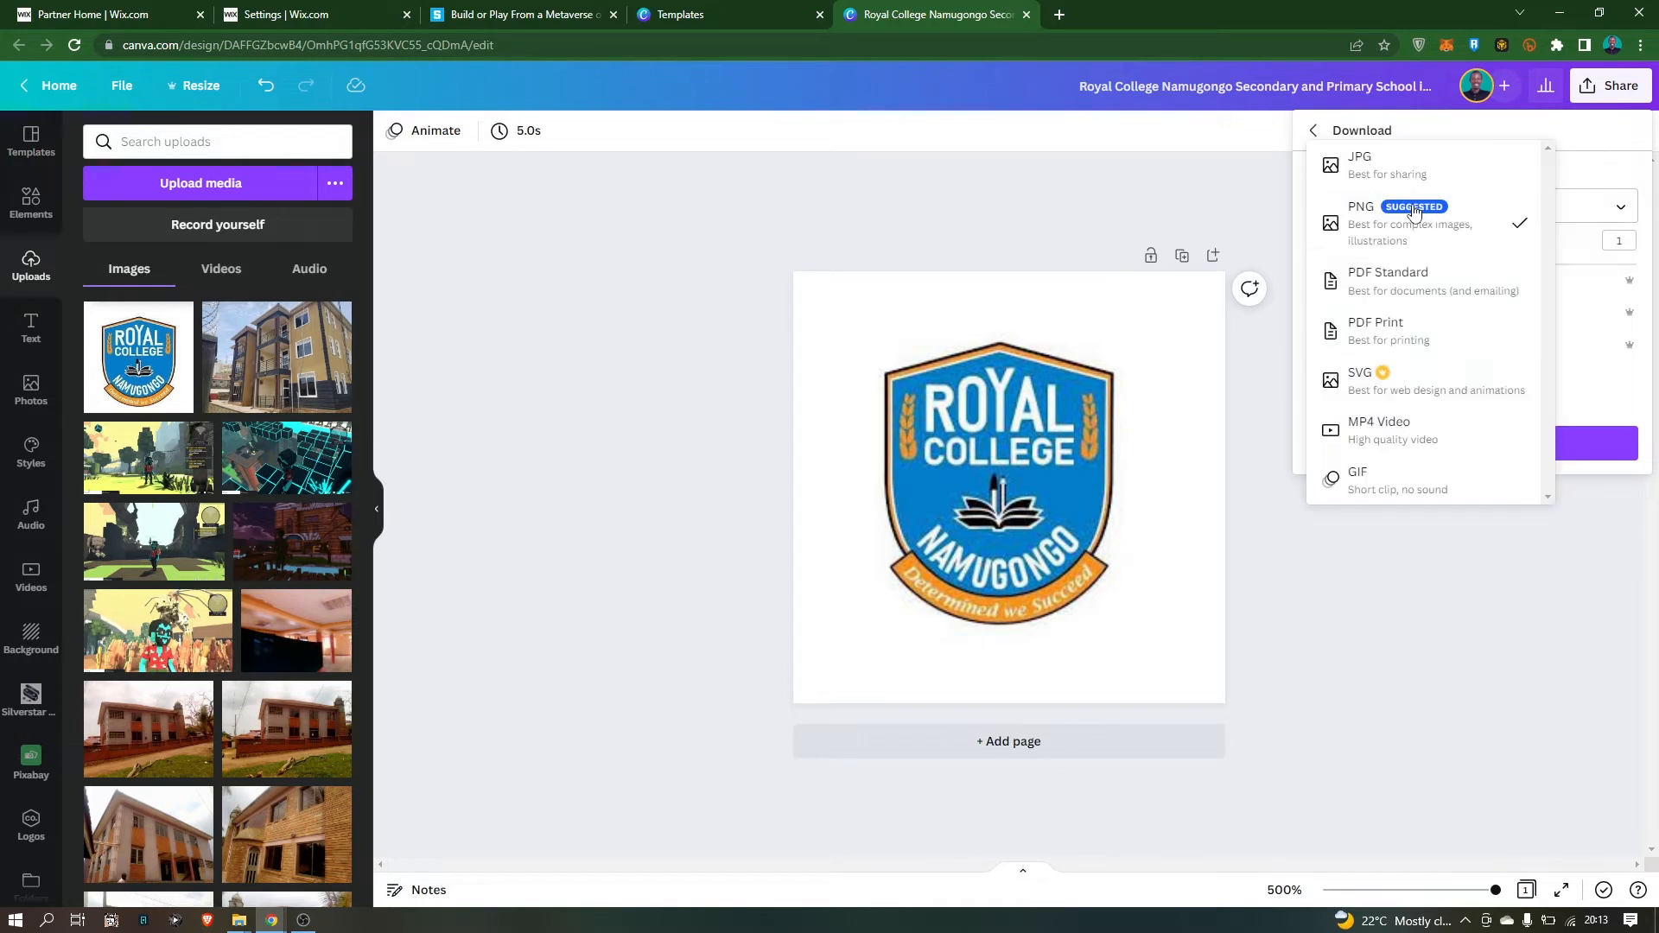
click(1600, 193)
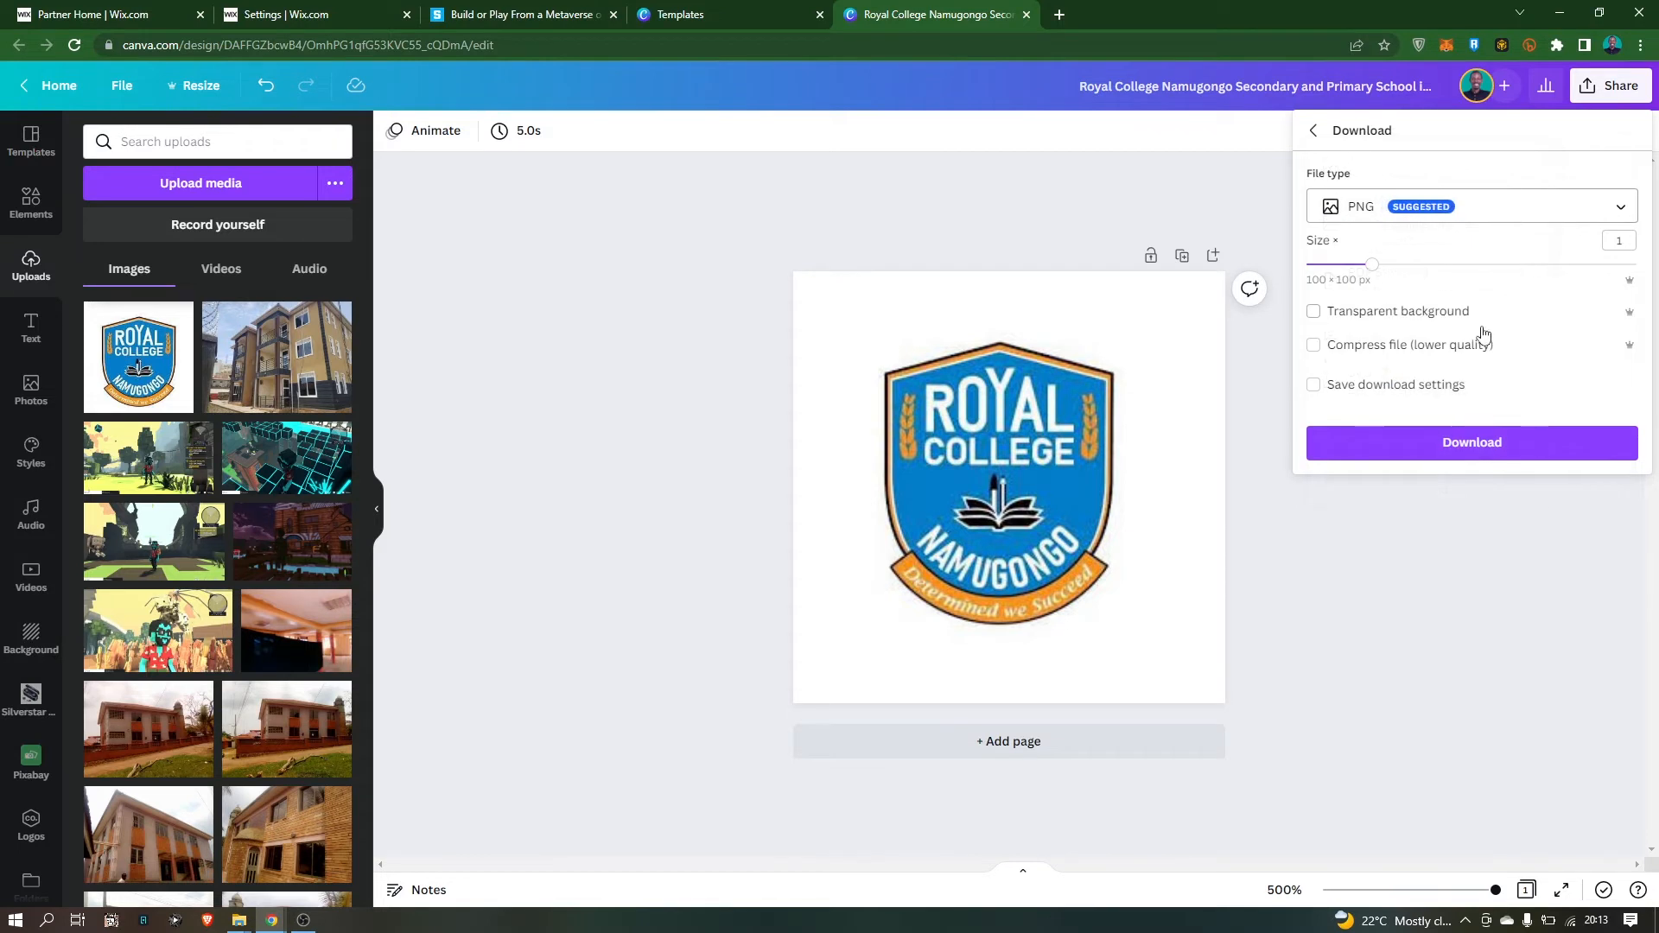
click(1444, 458)
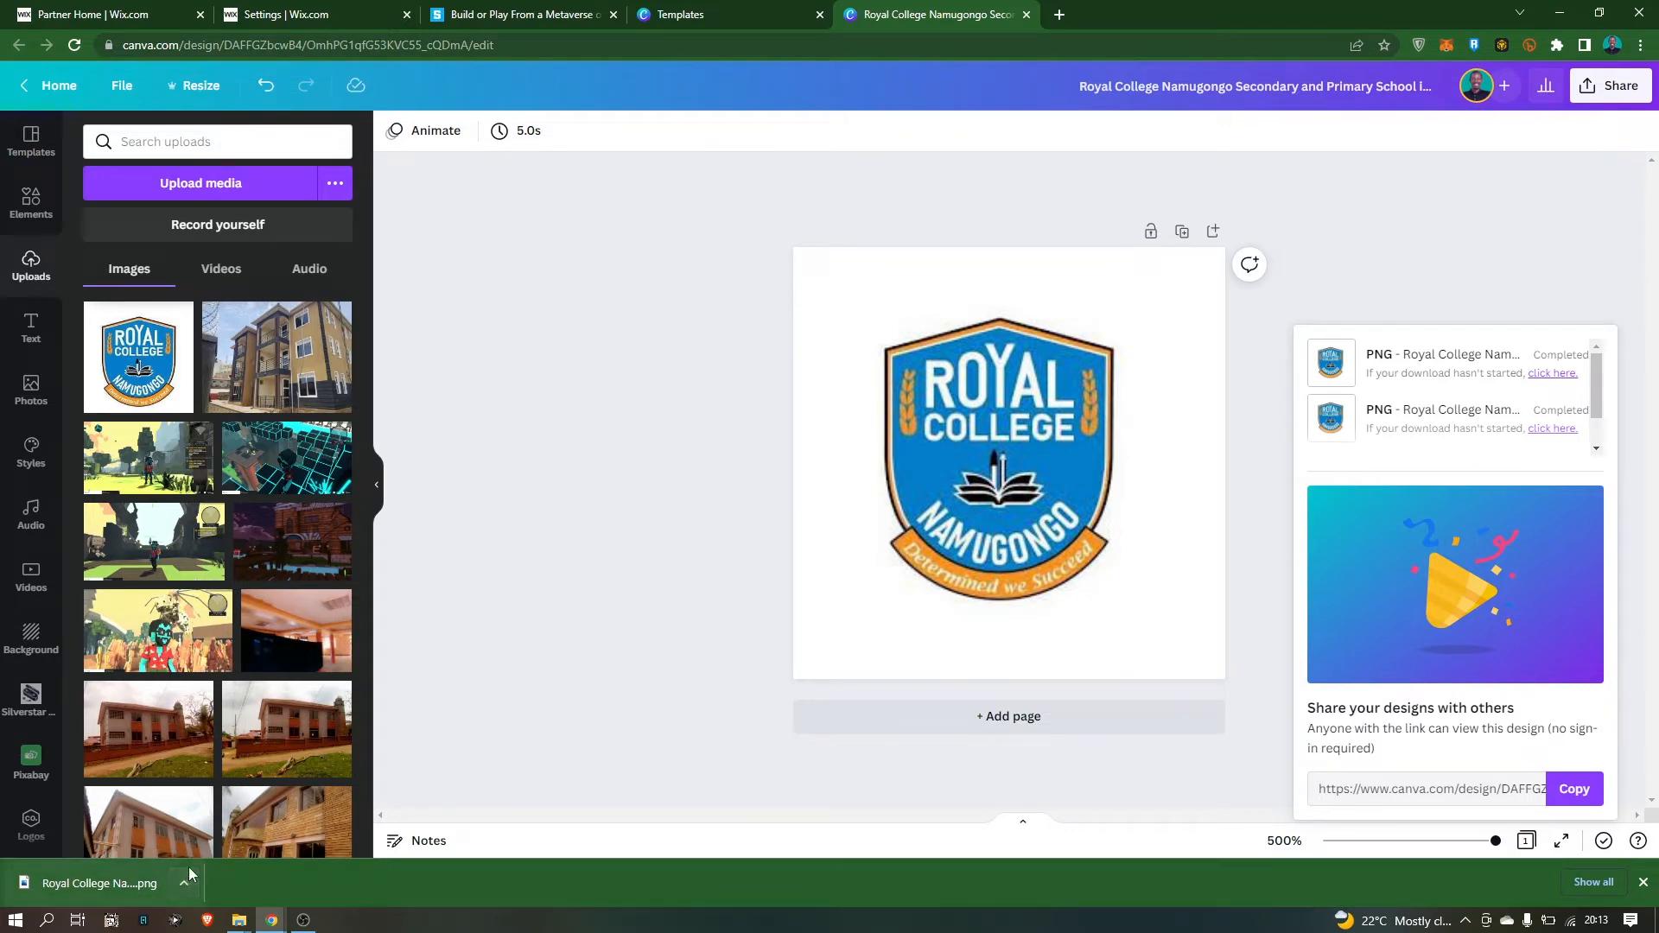
- Switch to the Wix dashboard of Royal Schools Namugongo and open its home page
click(656, 7)
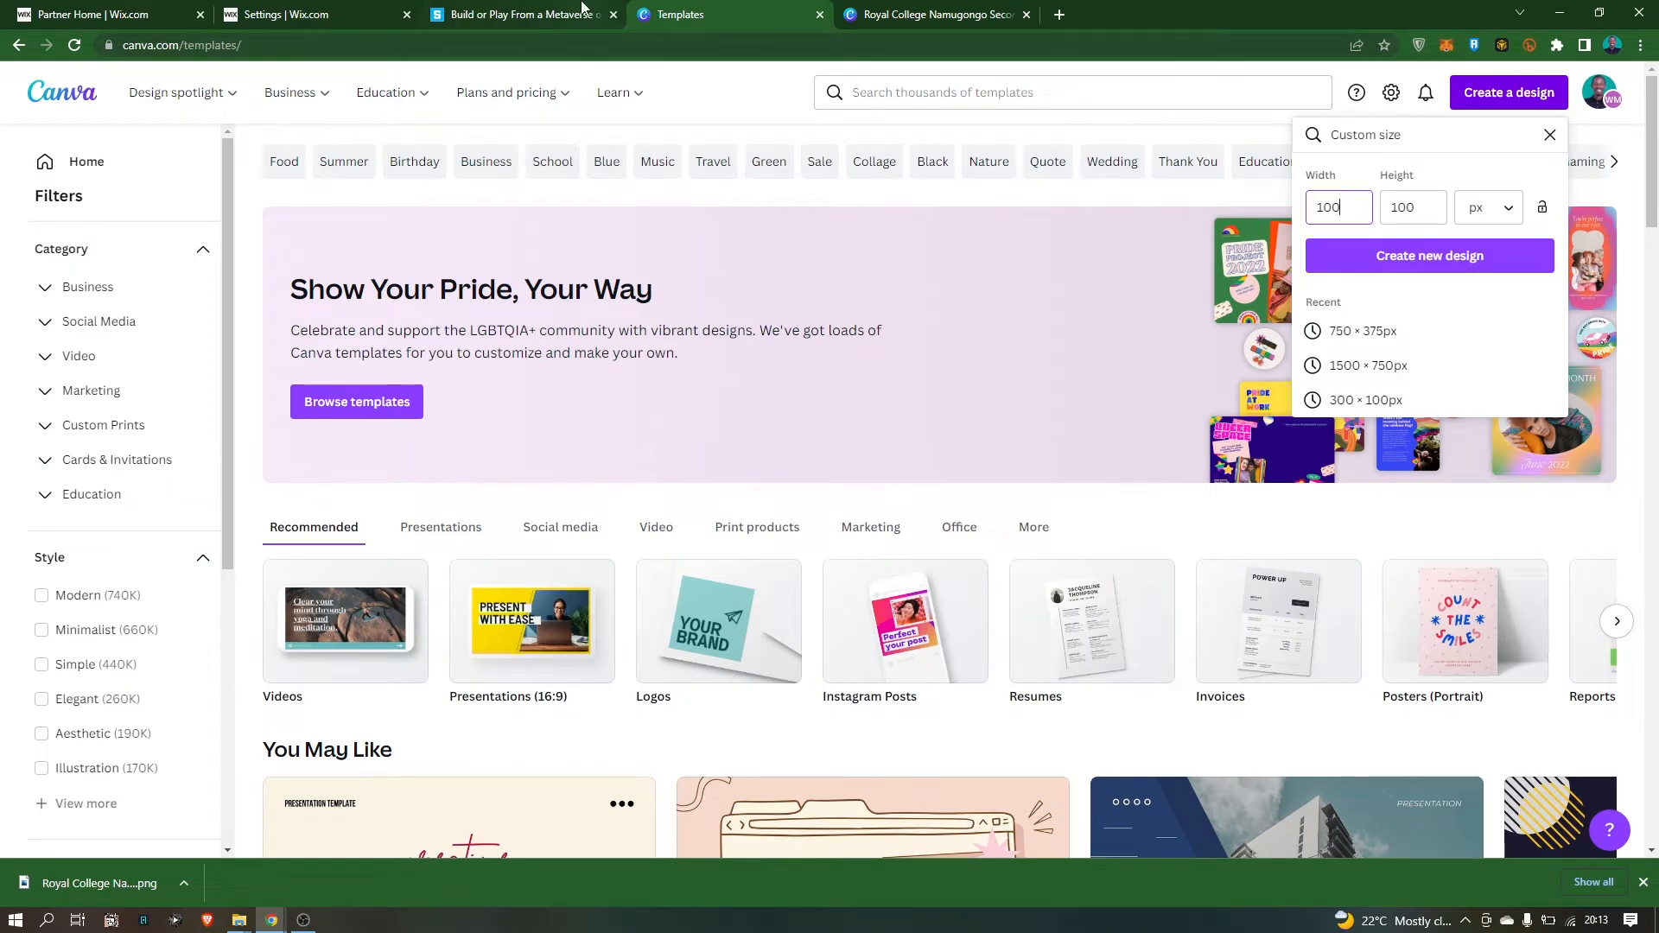
click(581, 7)
key(ctrl+shift+Tab)
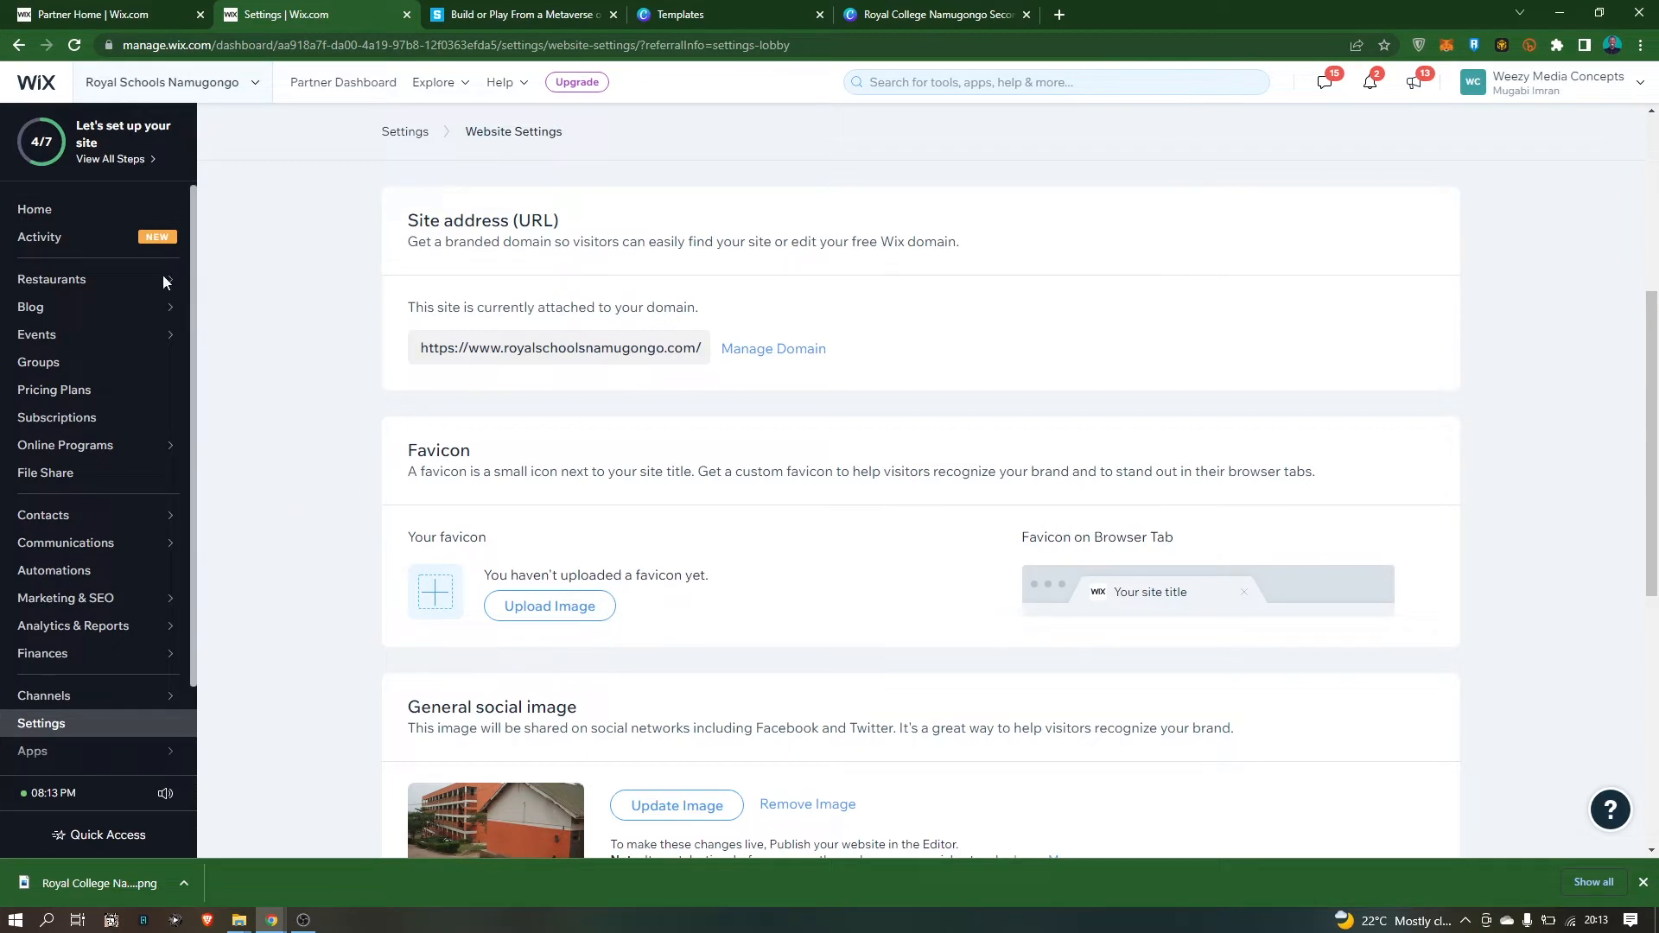
click(36, 223)
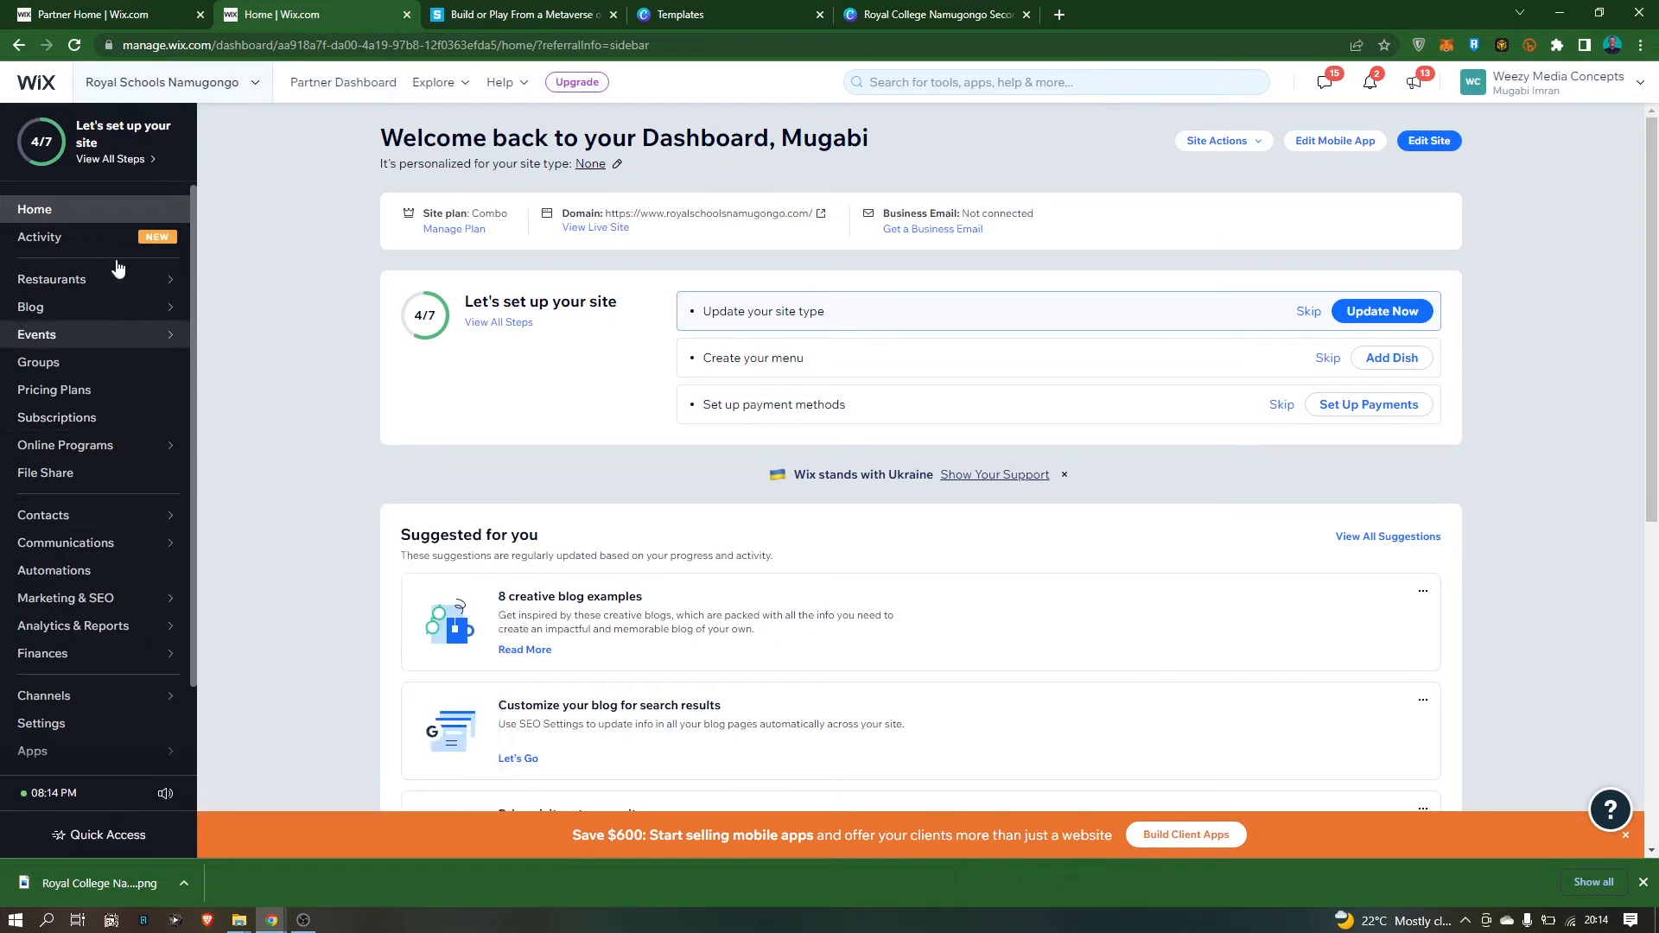
- Open the Website Settings page of the Royal Schools Namugongo site
mouse_move(108, 306)
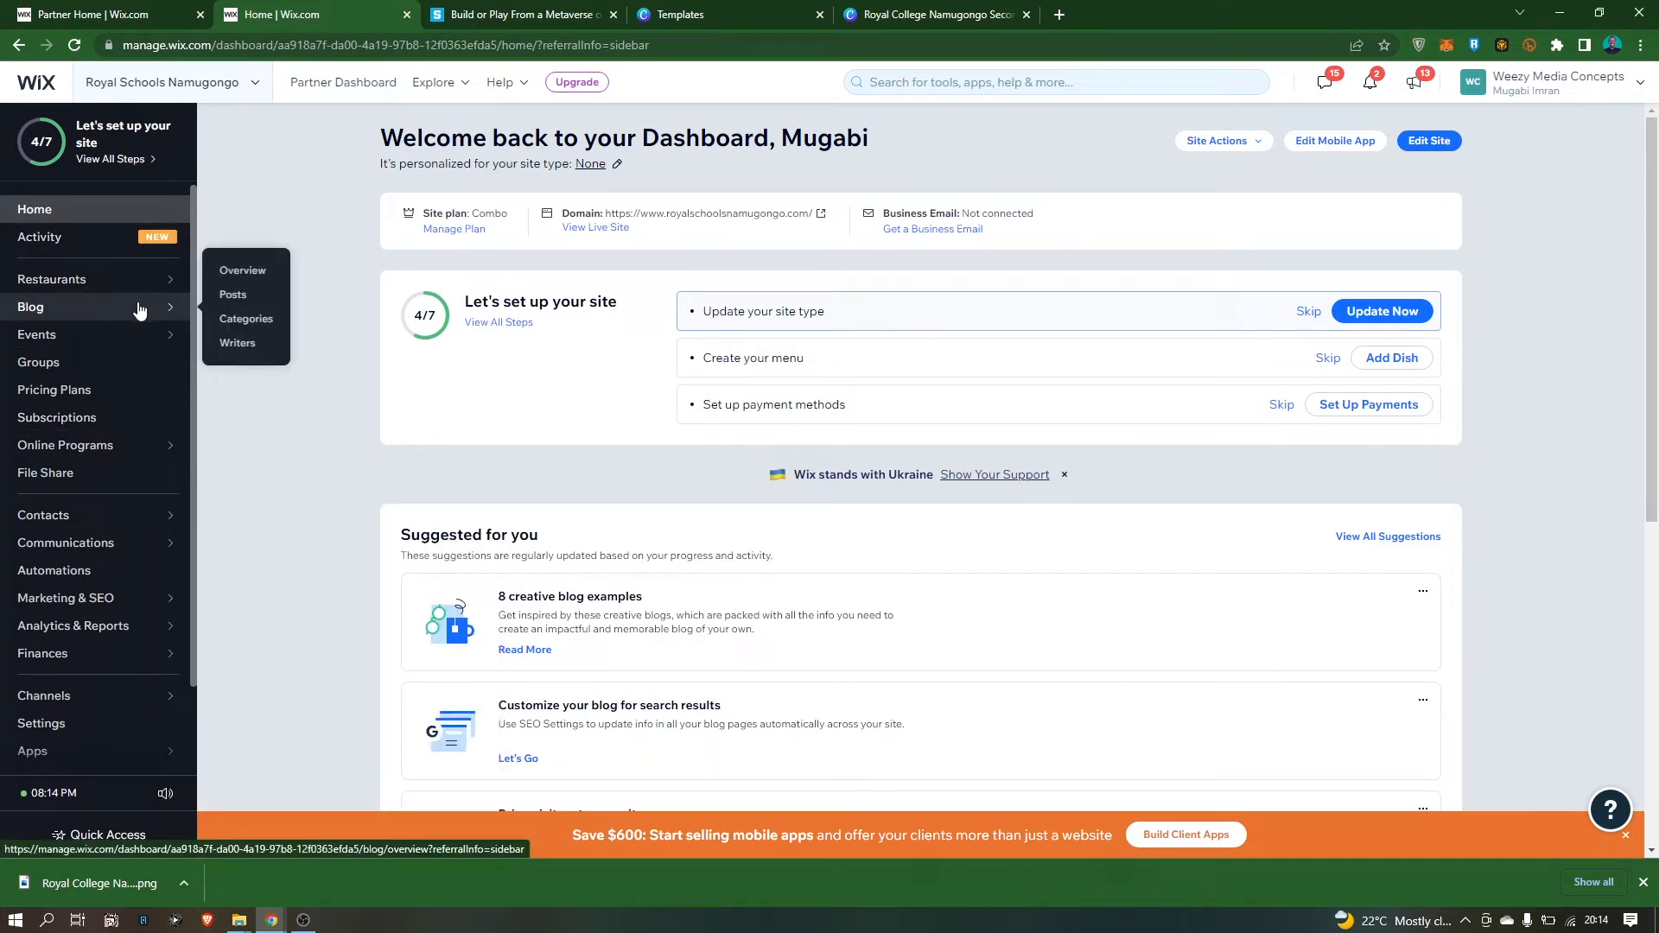
mouse_move(154, 282)
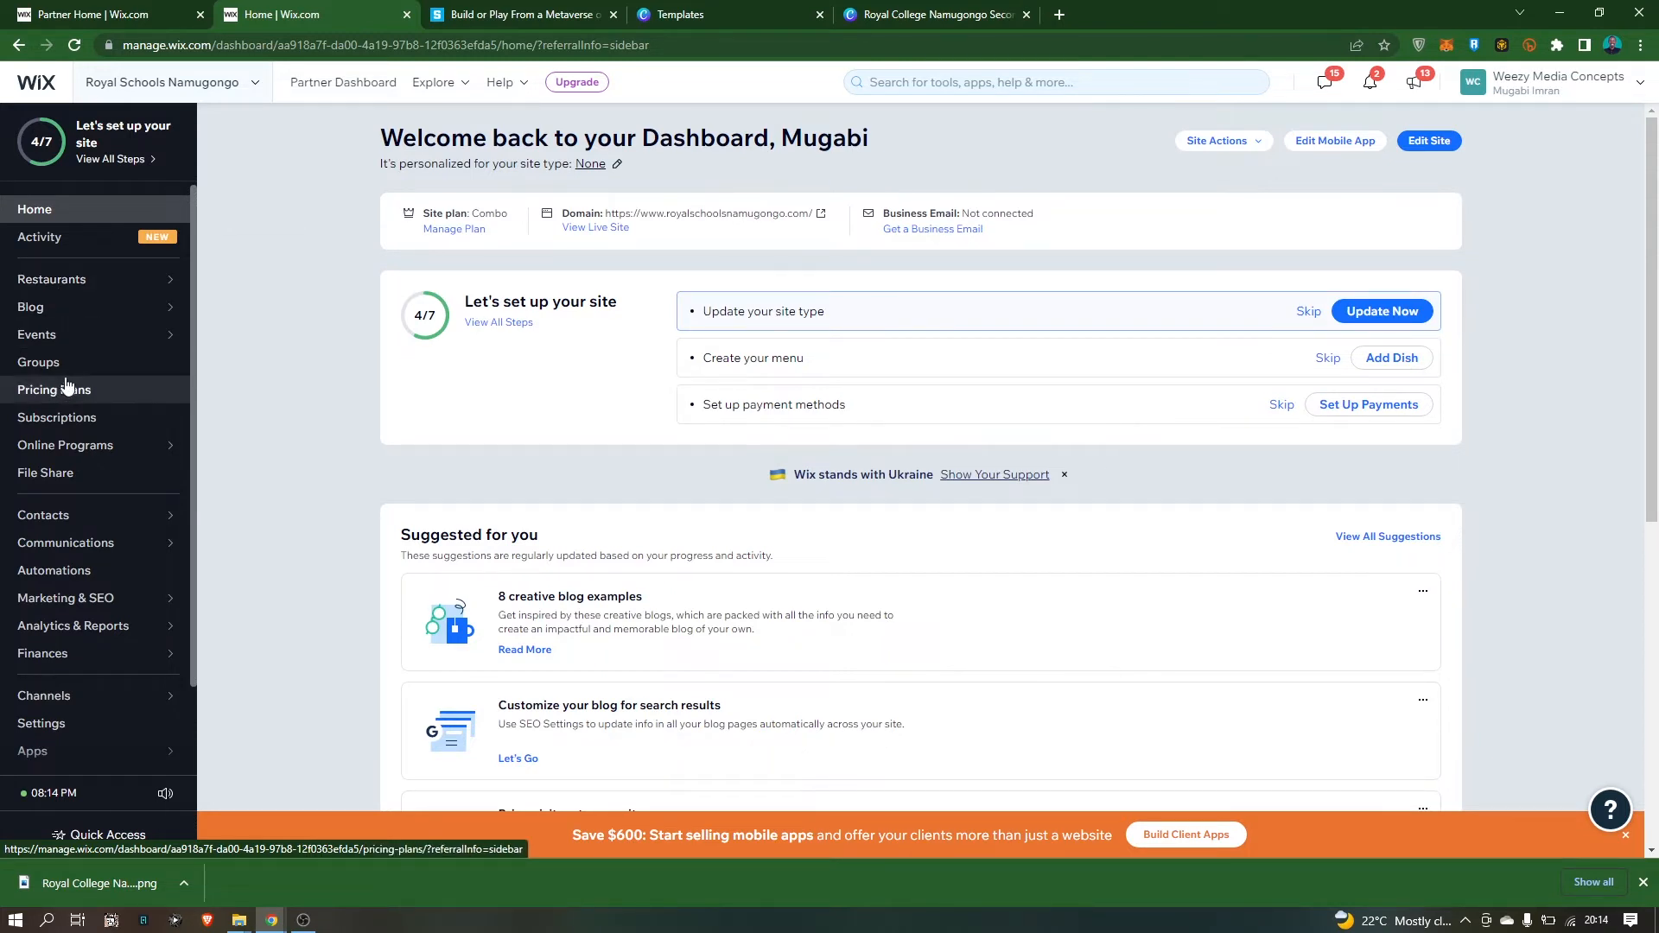
mouse_move(78, 337)
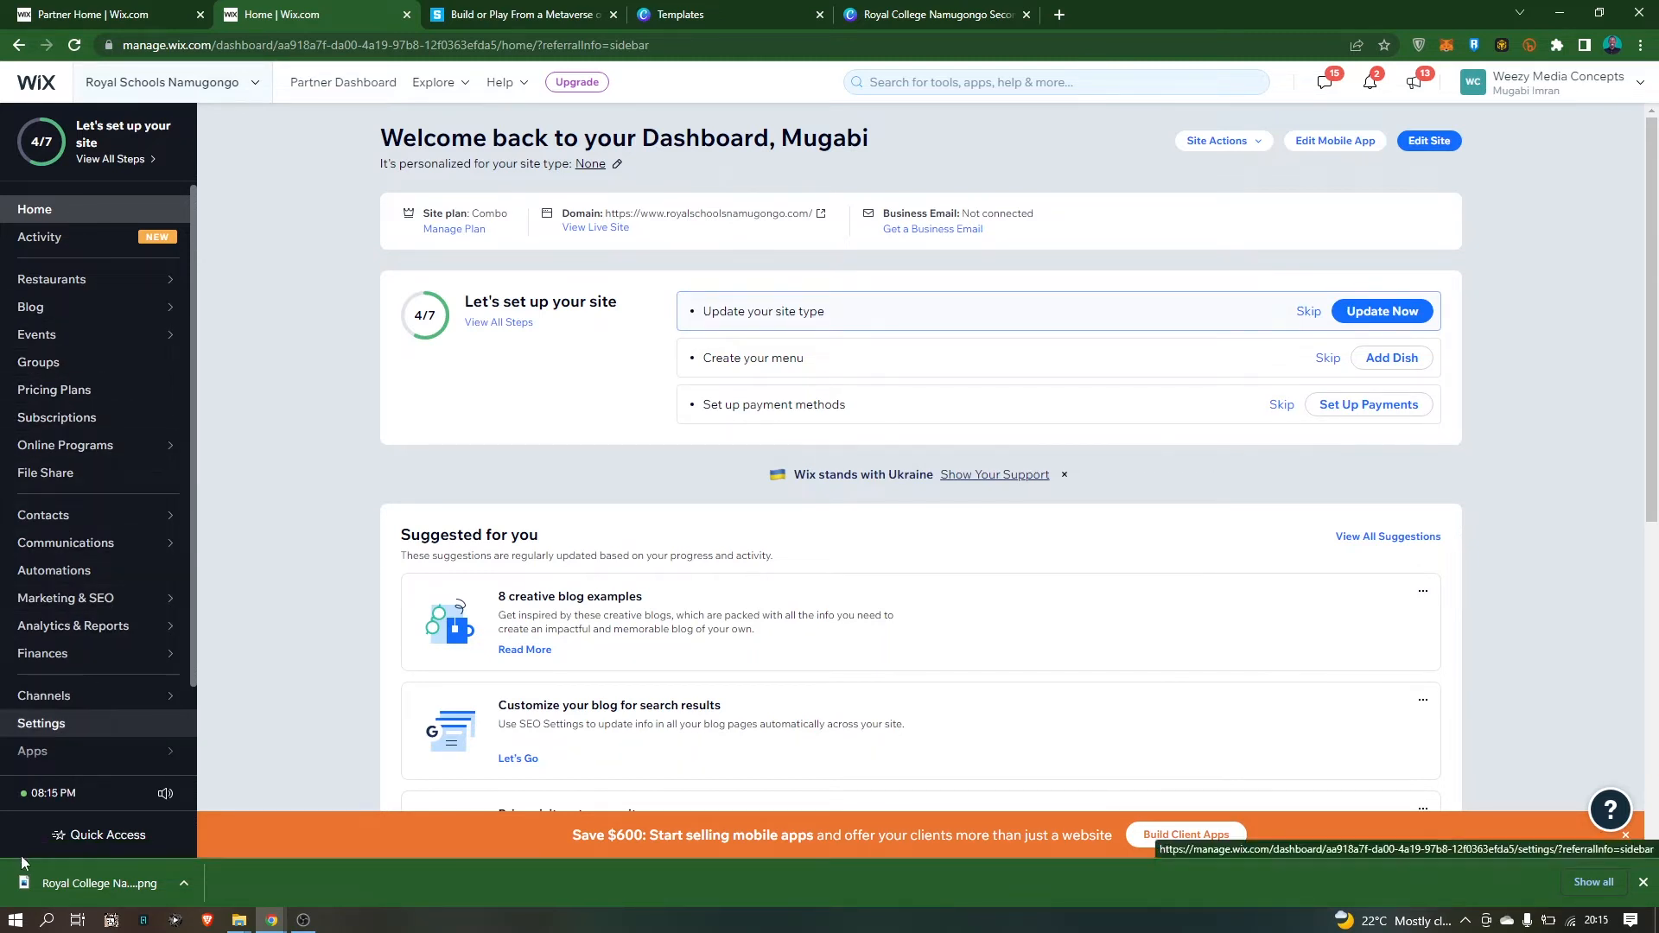
mouse_move(68, 740)
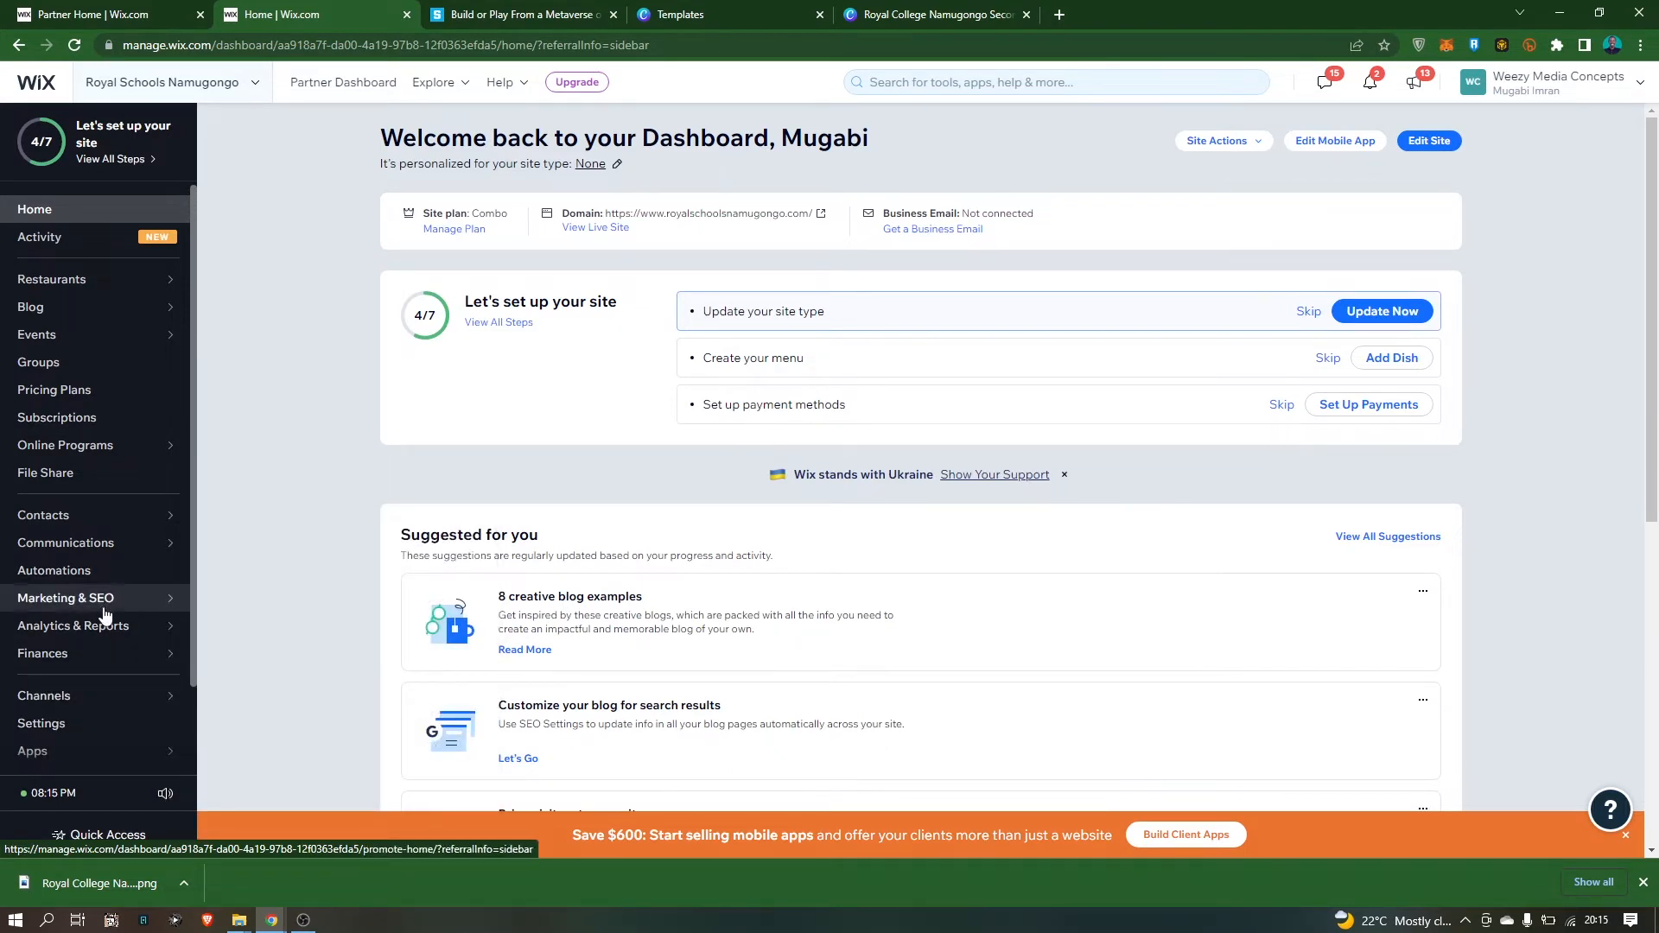
mouse_move(60, 602)
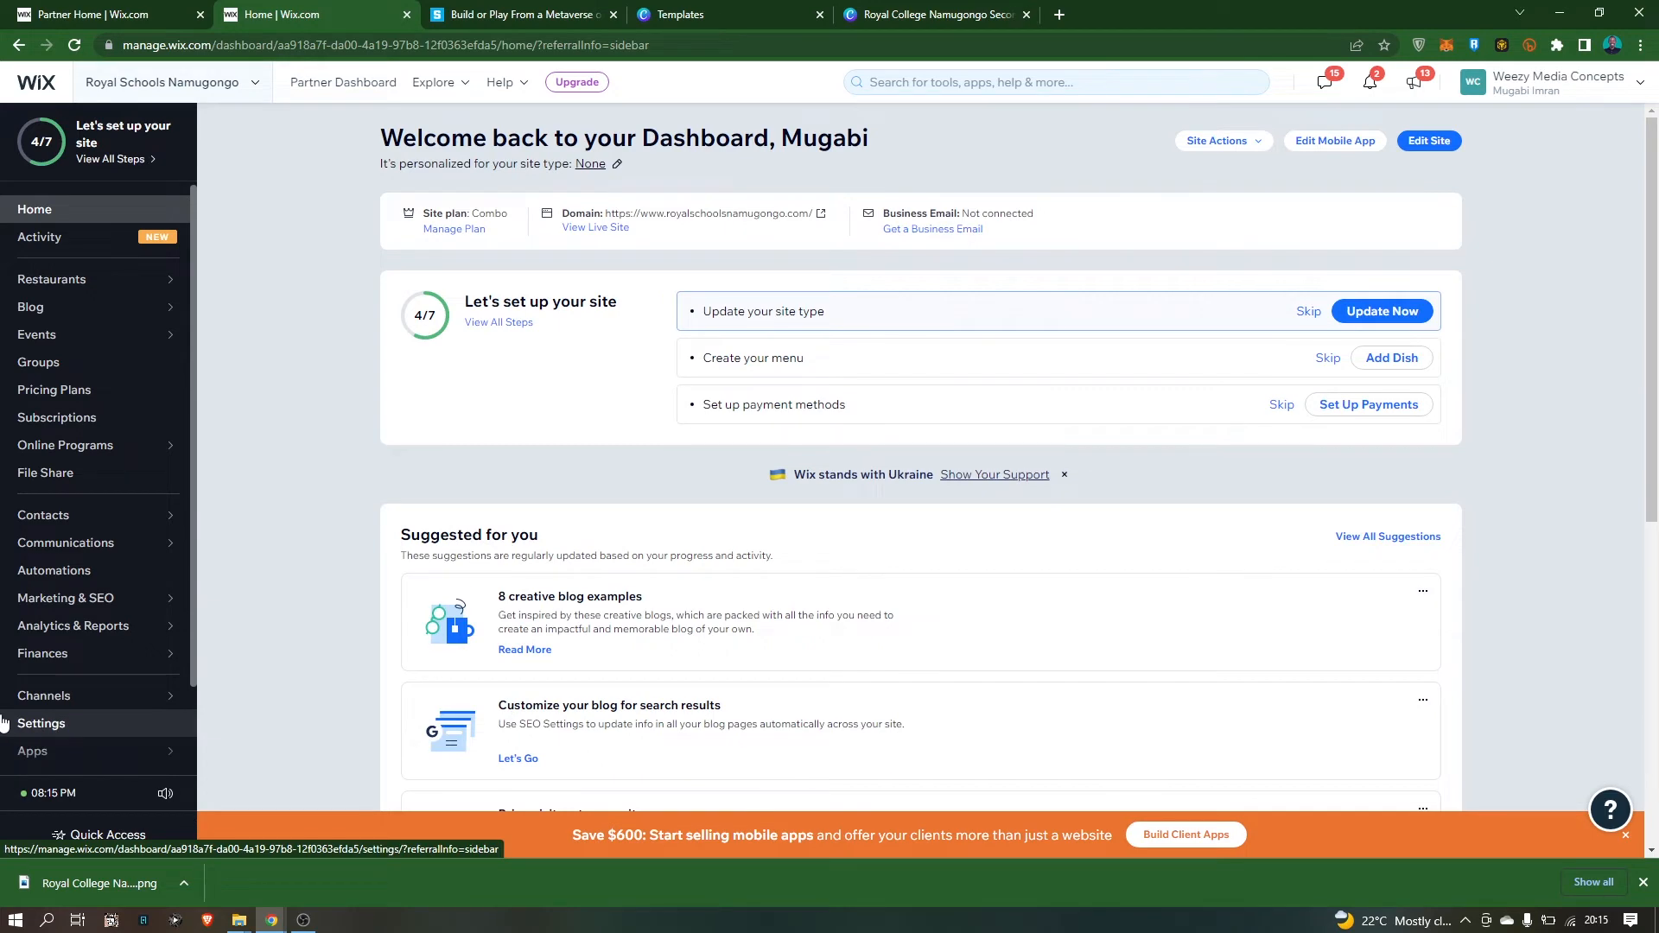
click(48, 724)
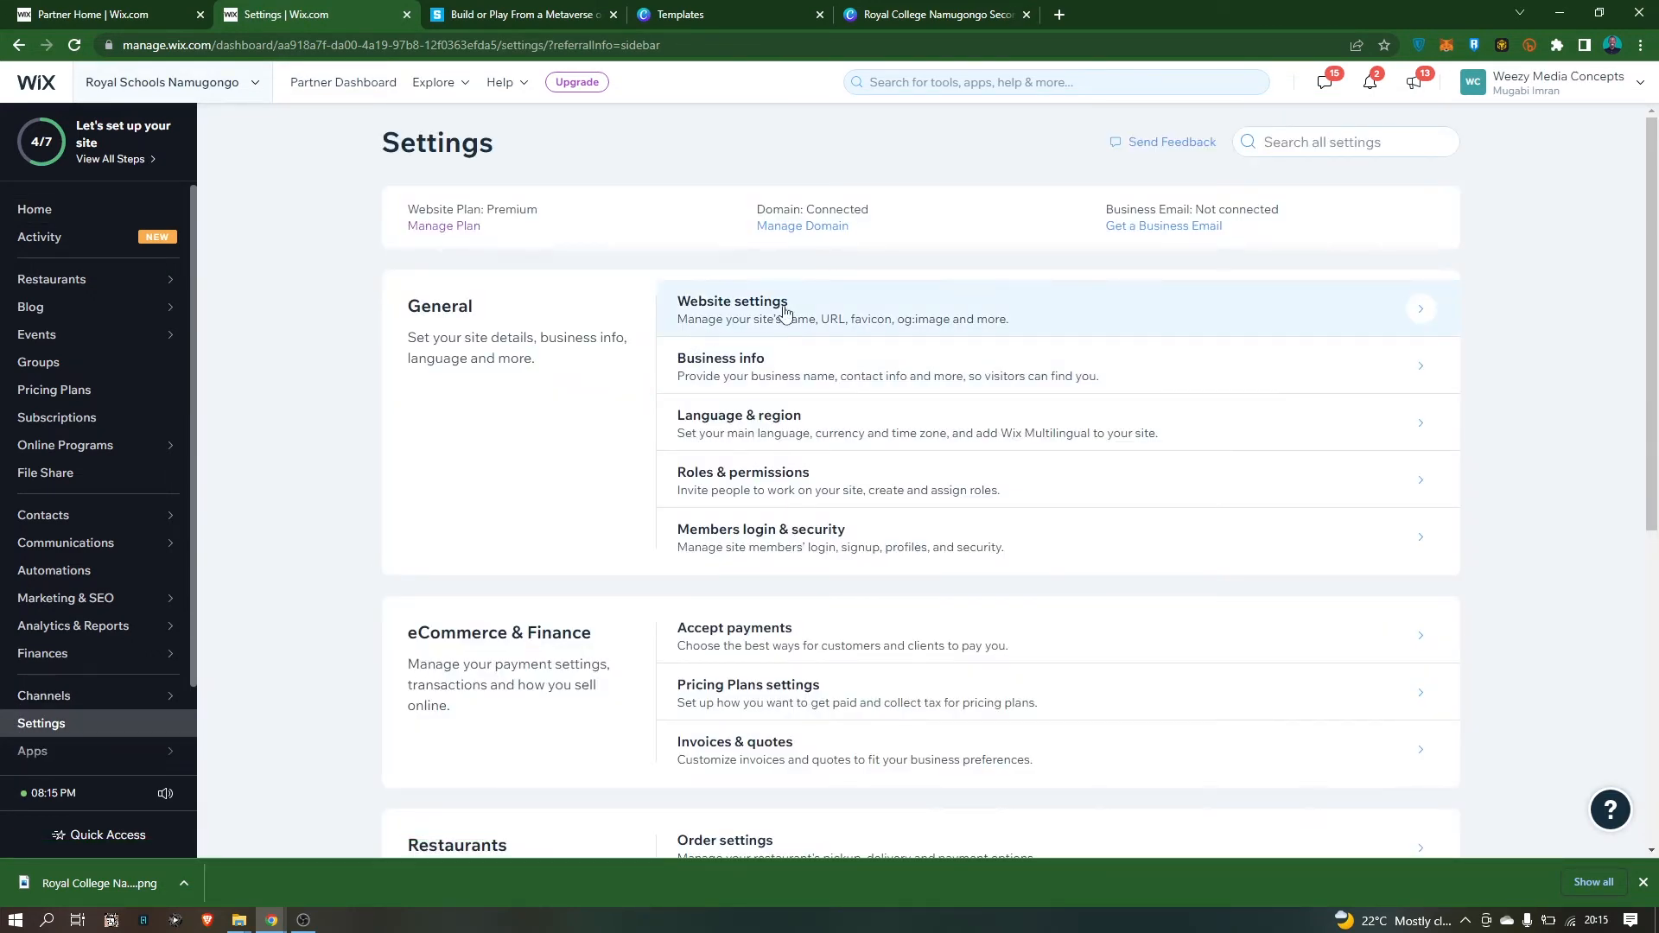
click(870, 318)
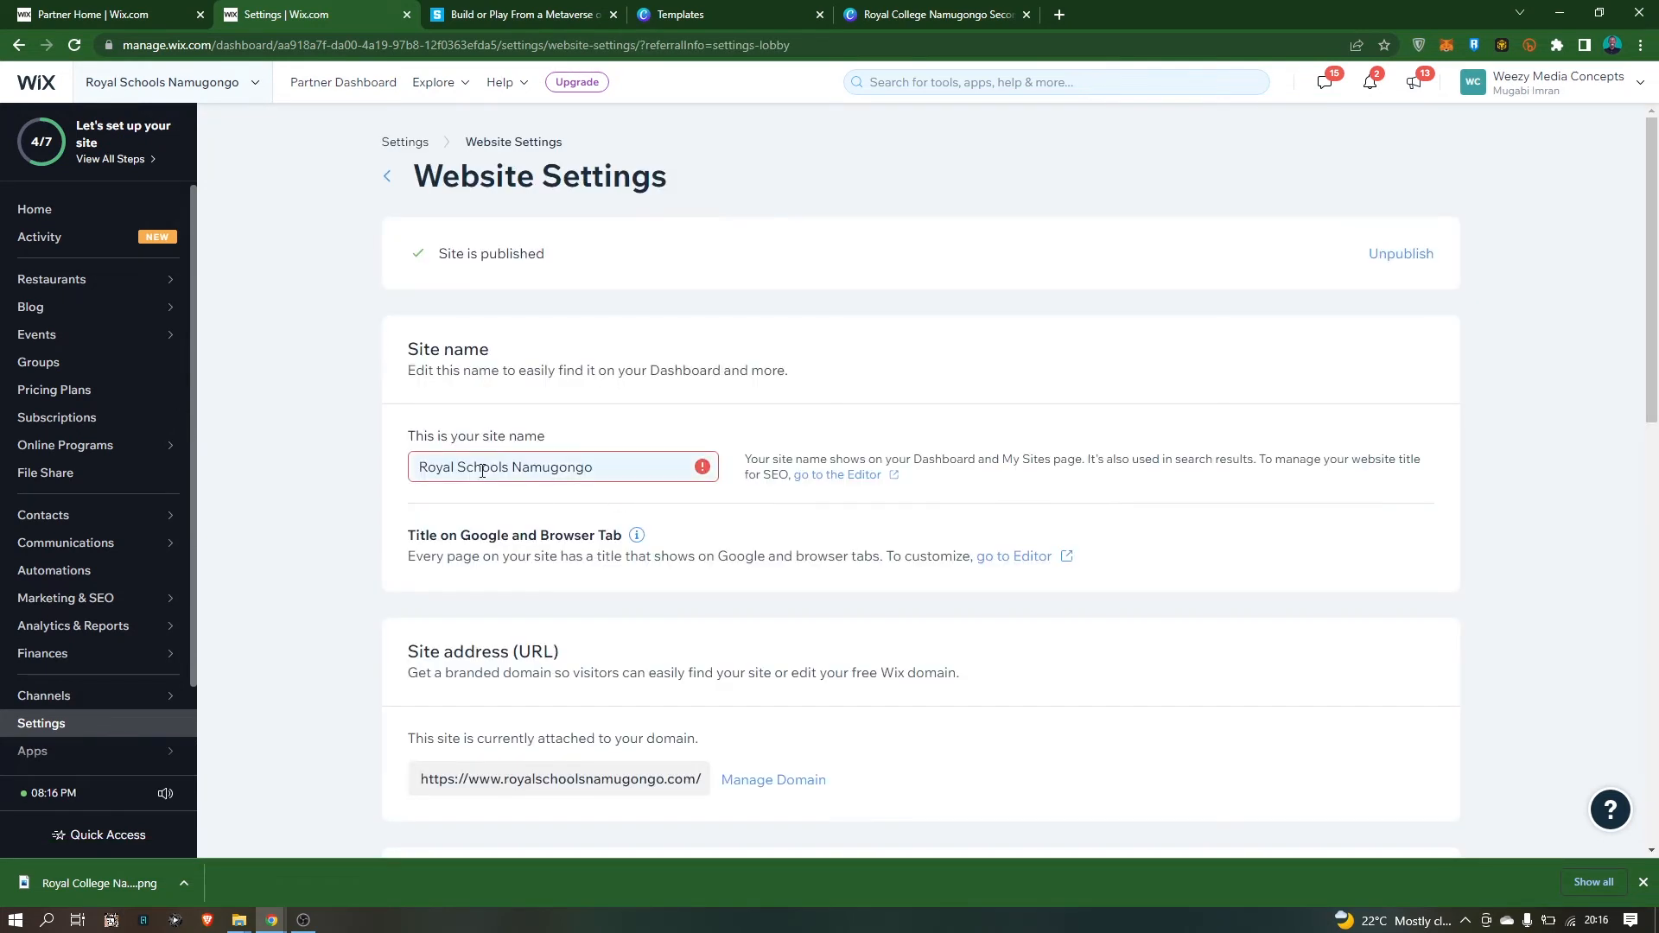
- Review the site name and address settings, and open the image chooser for the site's favicon
triple_click(600, 473)
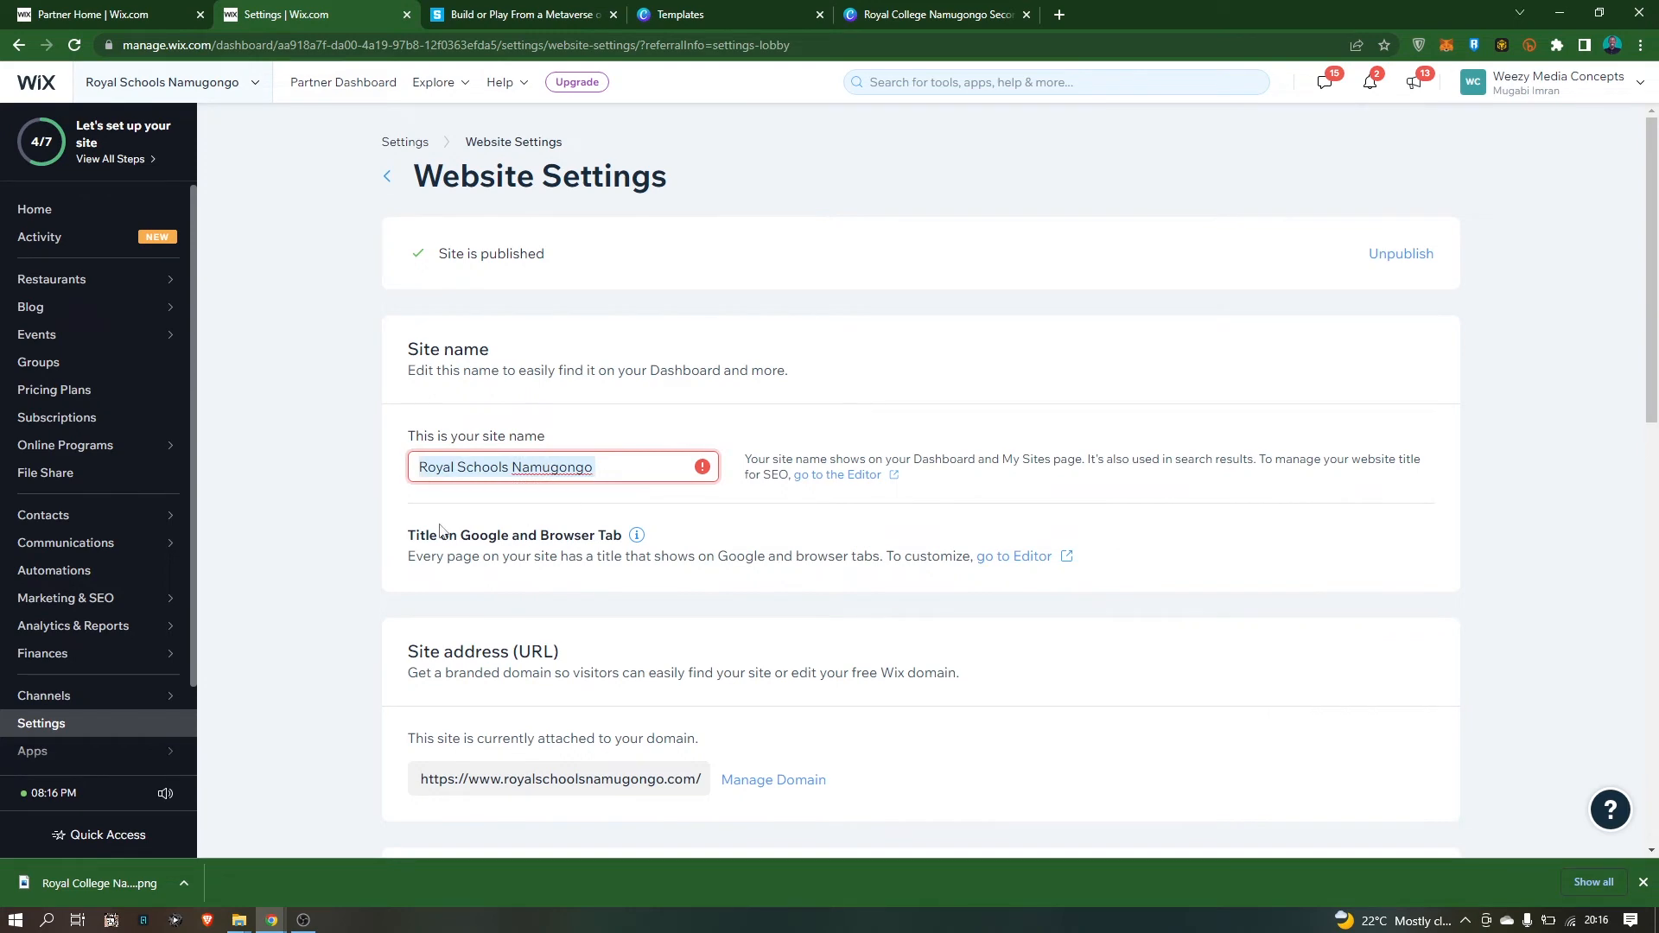
scroll(477, 432, down, 3)
scroll(479, 501, up, 1)
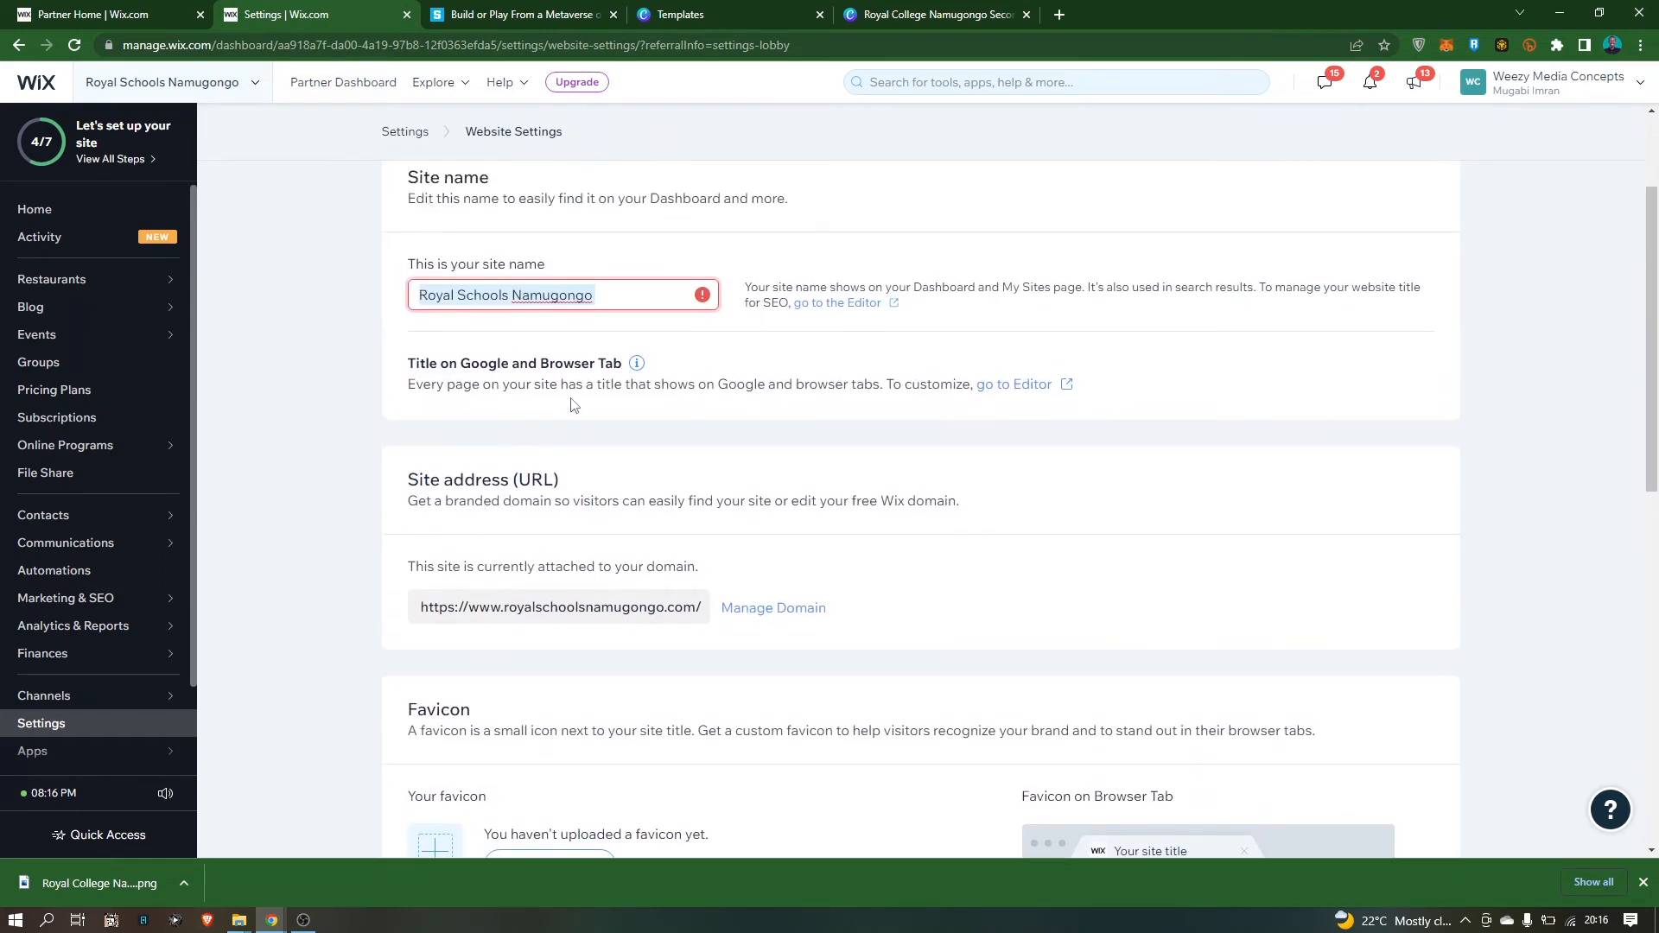
scroll(400, 517, down, 6)
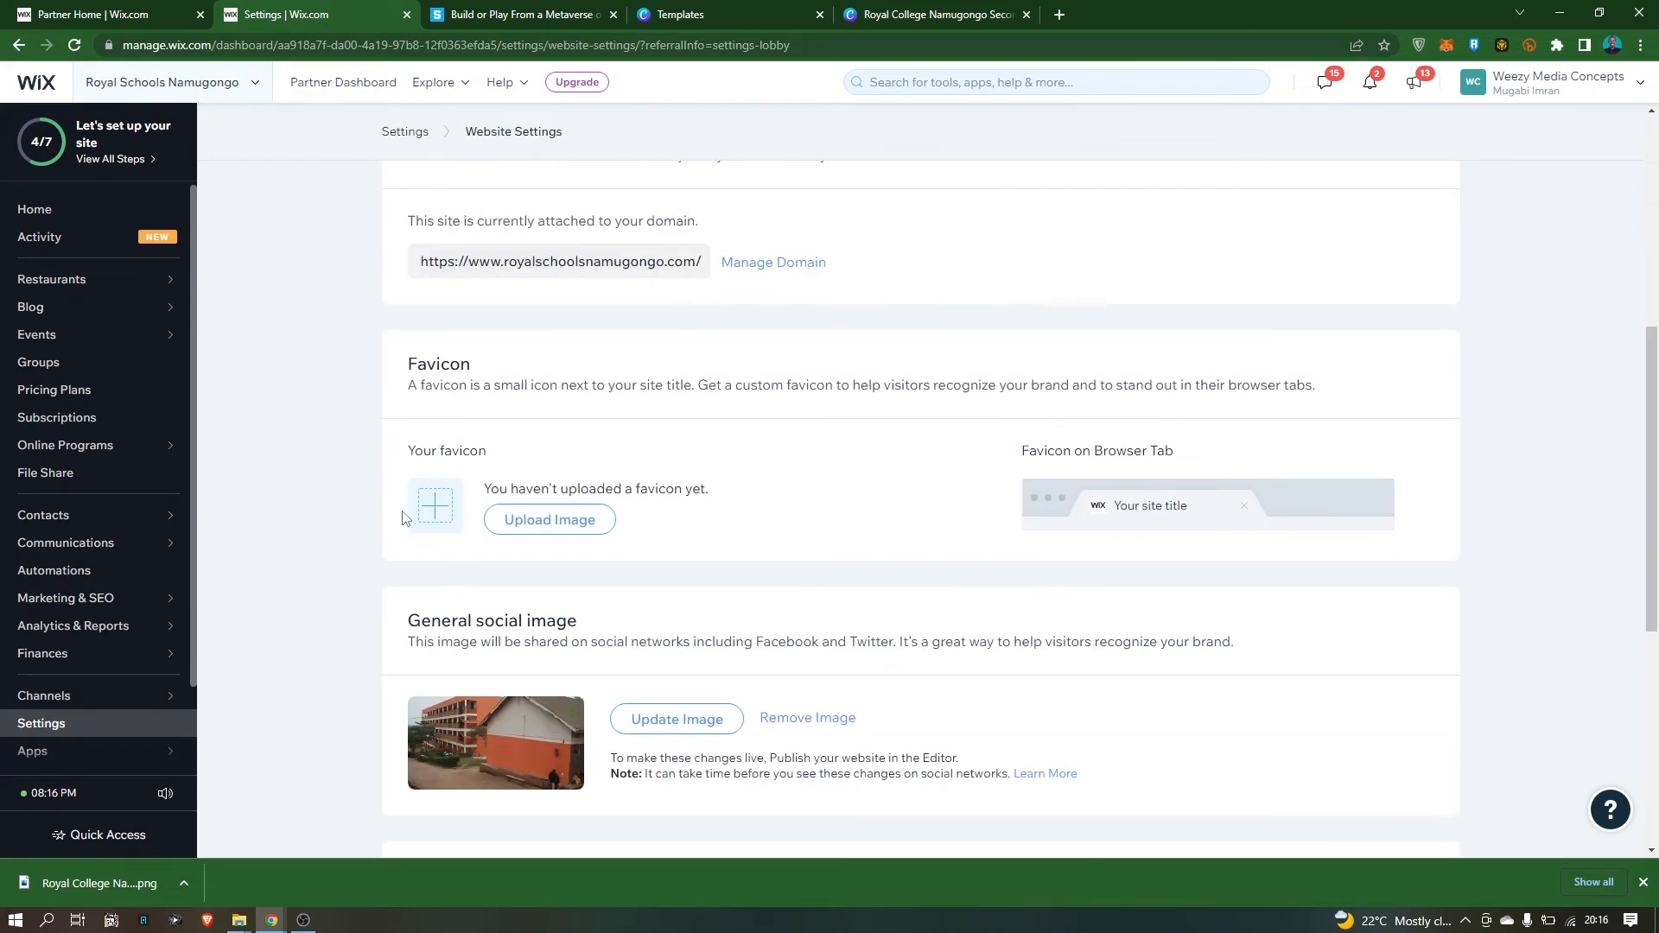
scroll(400, 517, up, 1)
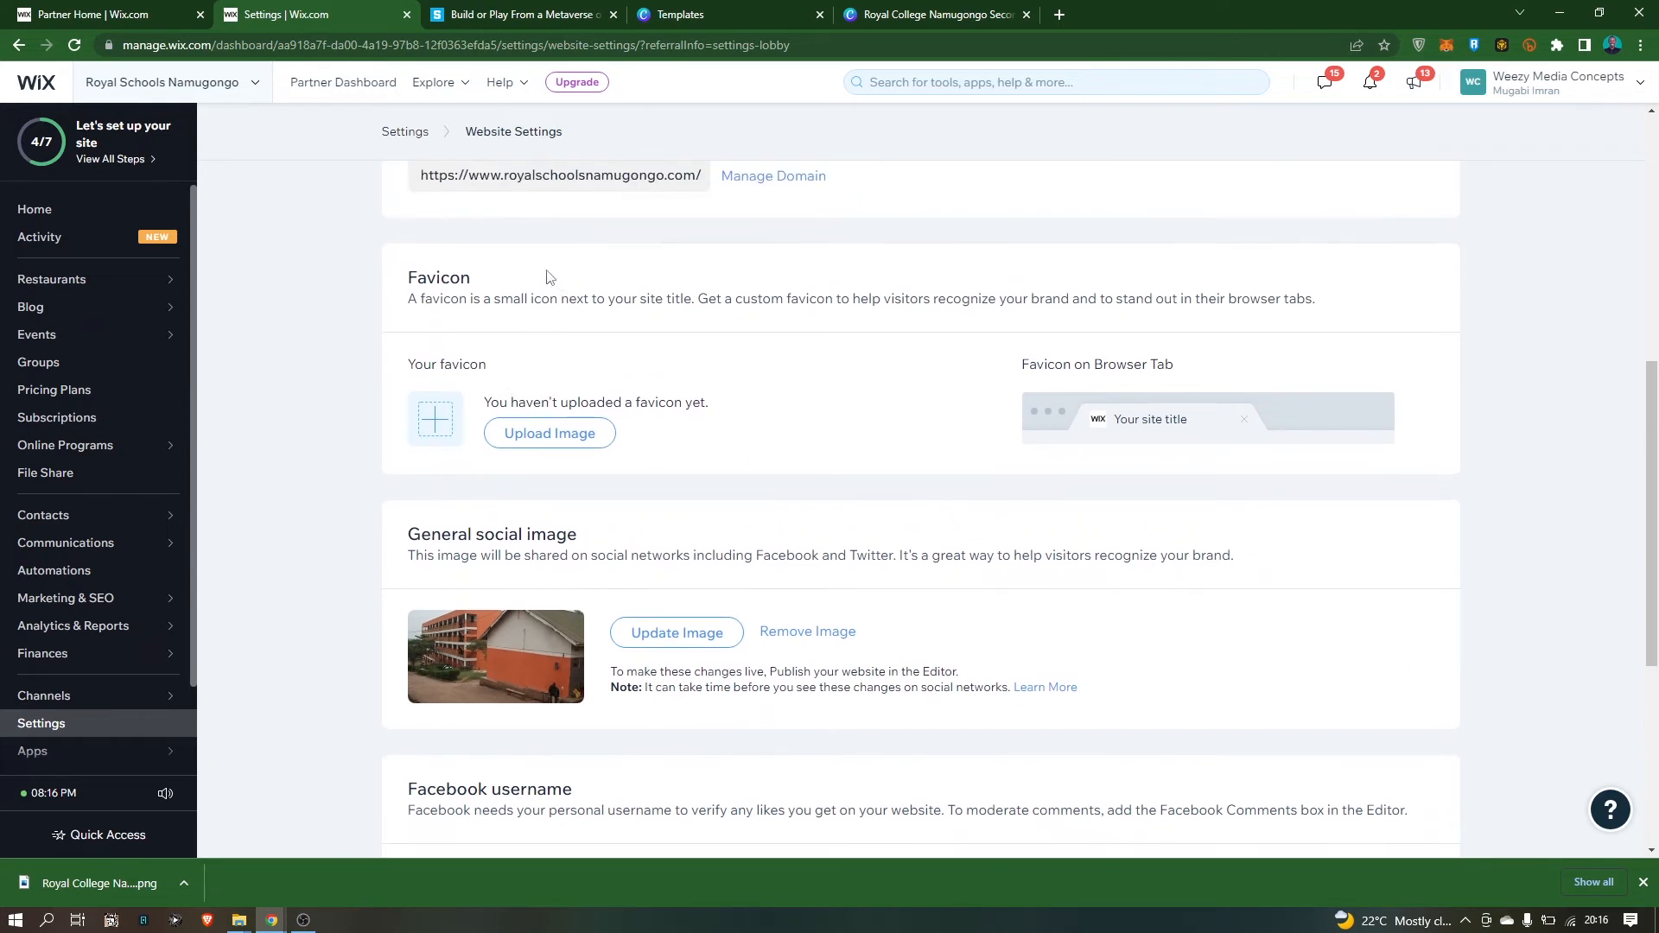
click(556, 437)
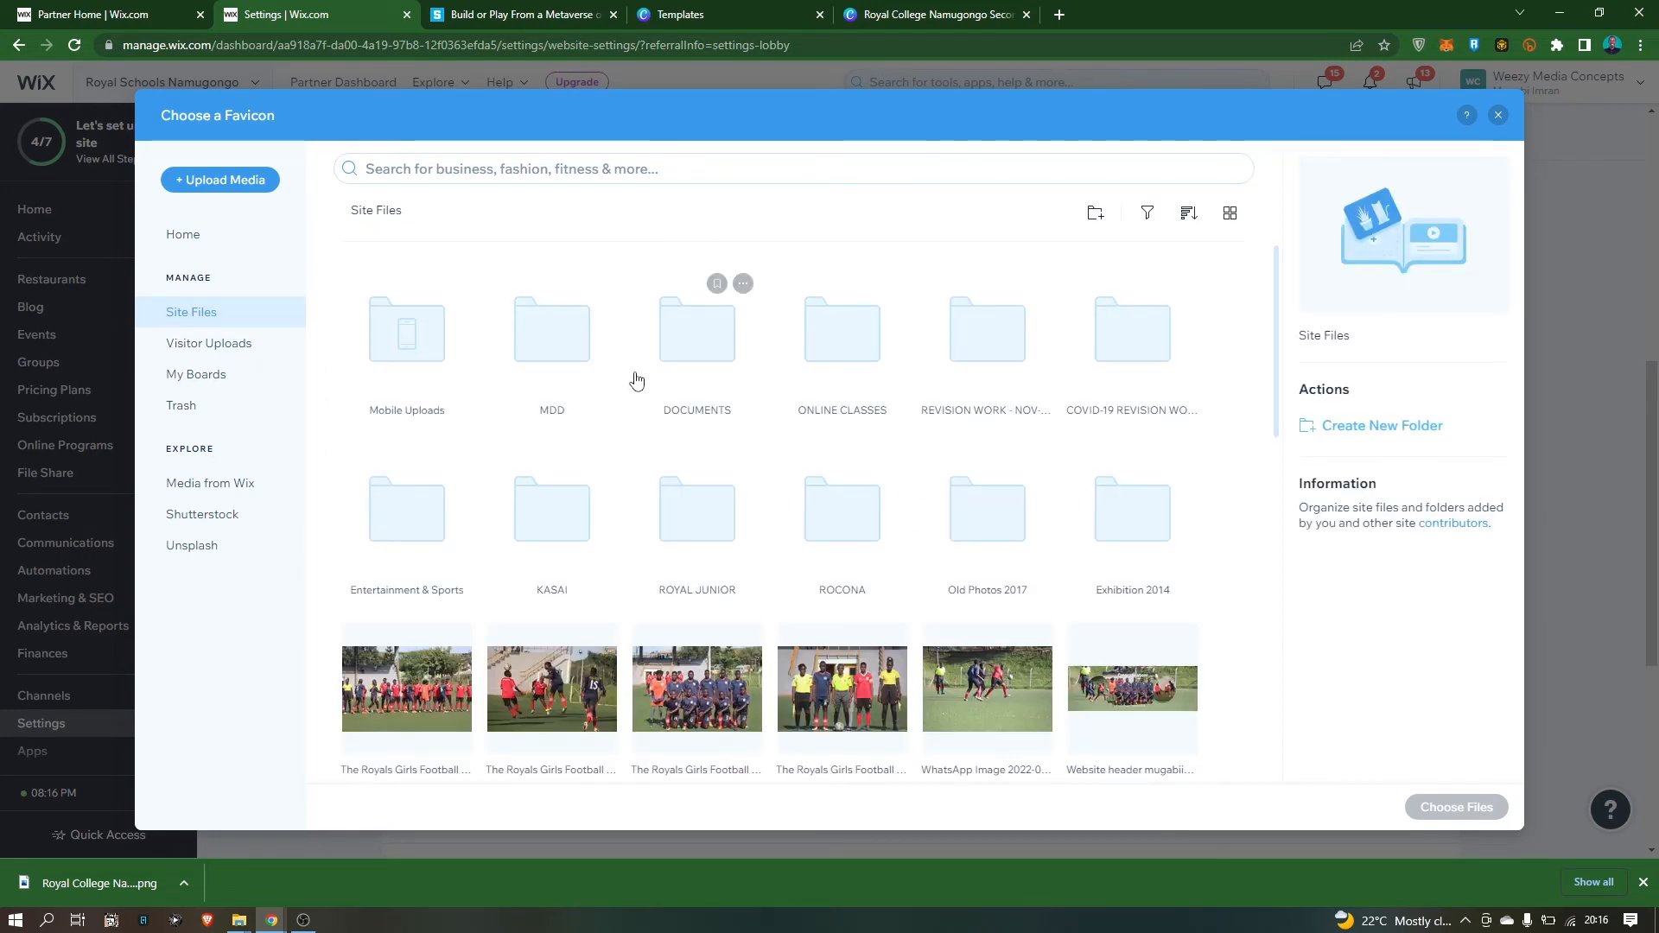
click(874, 13)
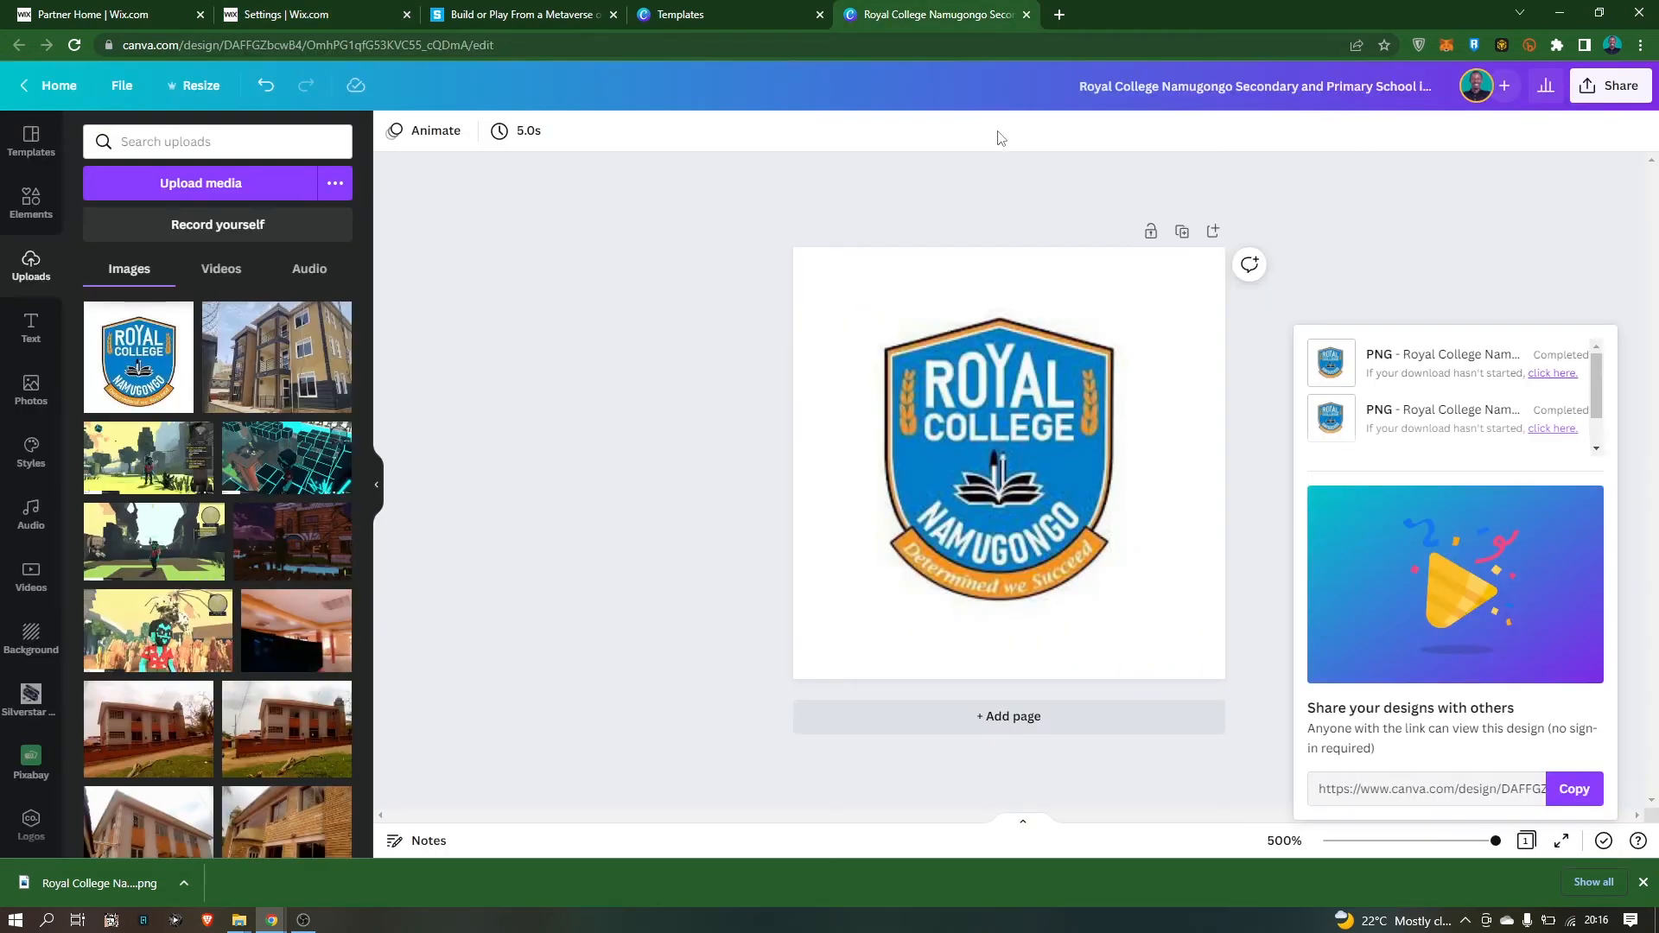
click(330, 13)
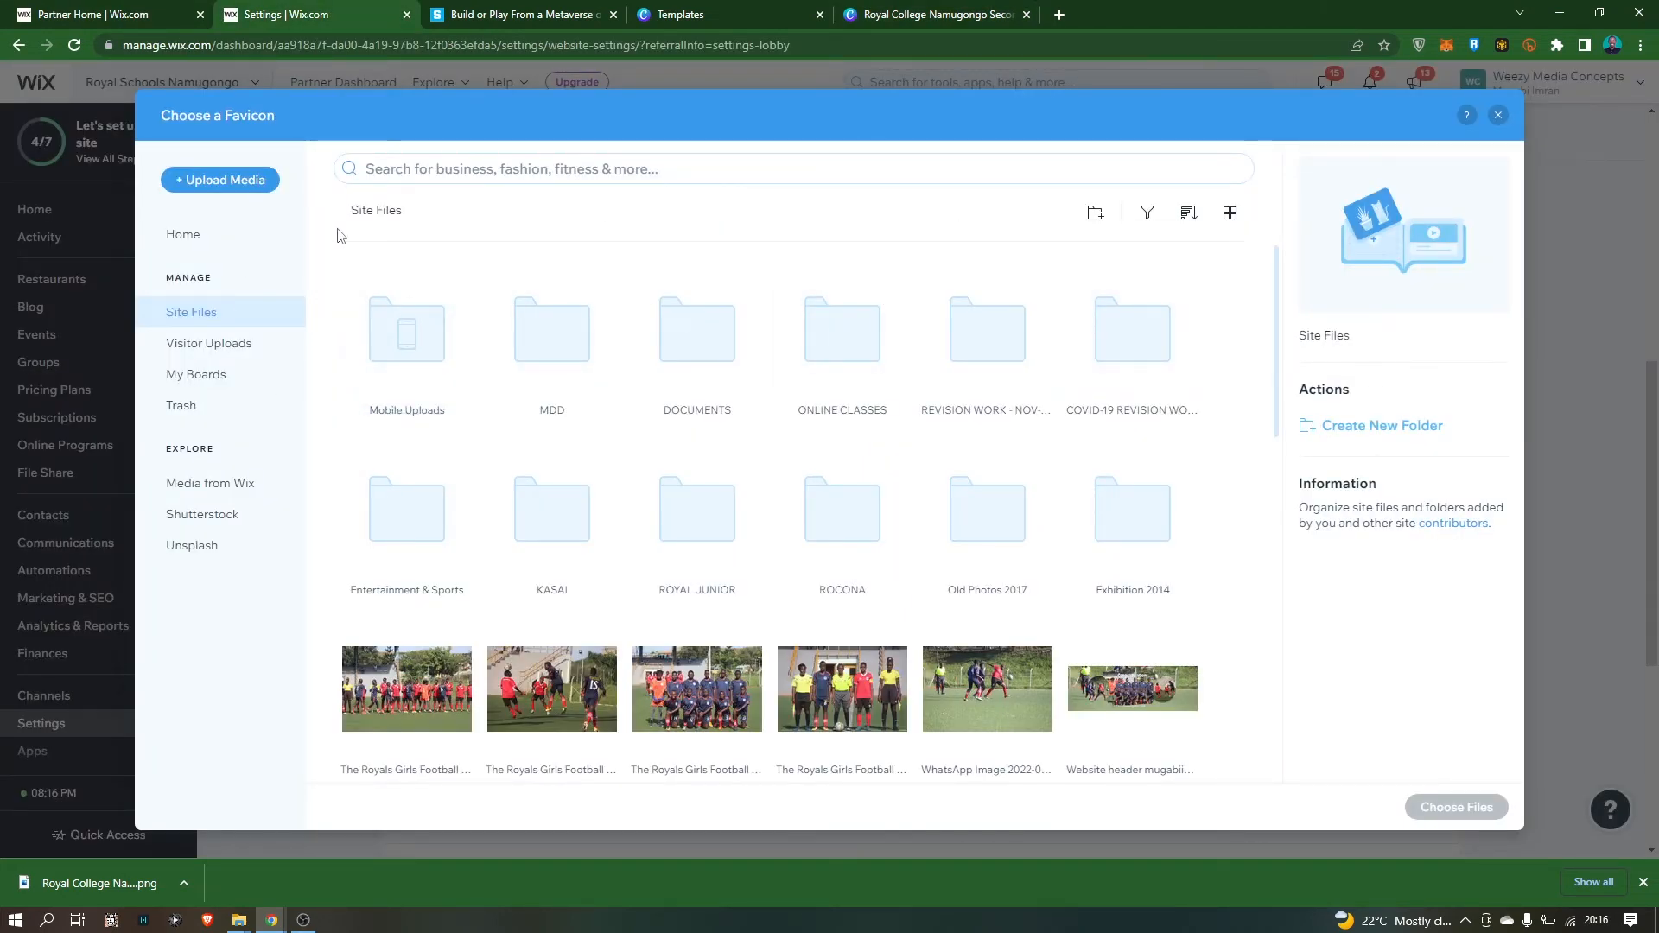
- Upload the downloaded Royal College Namugongo PNG from the computer to the site files
click(244, 185)
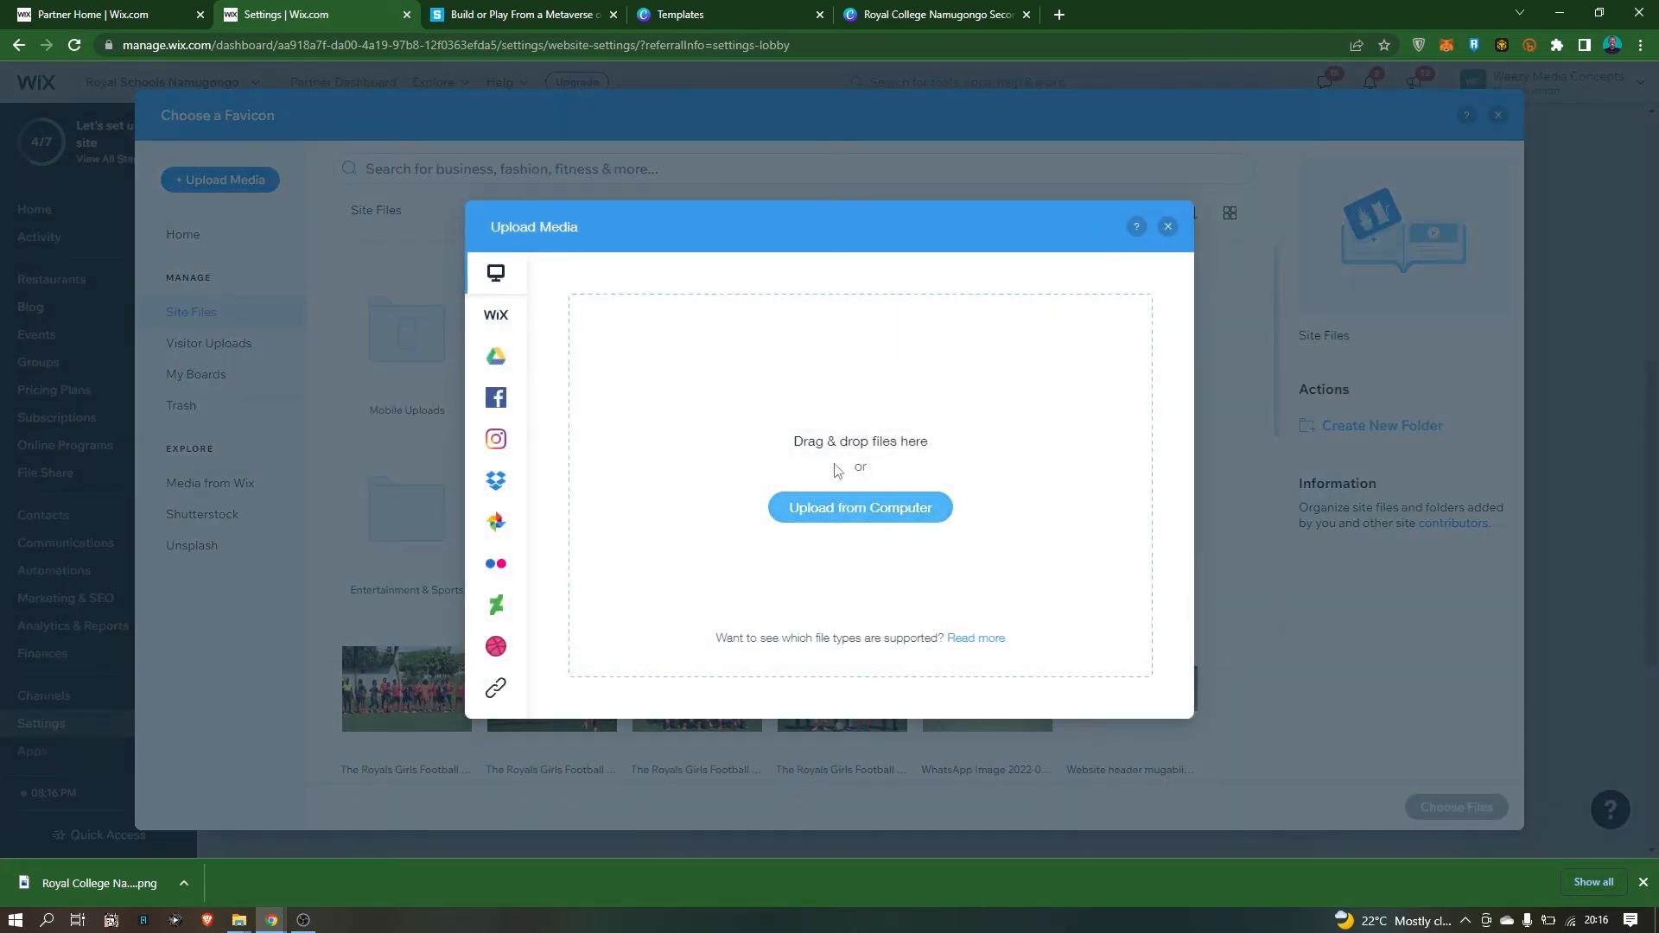
drag(836, 471, 656, 365)
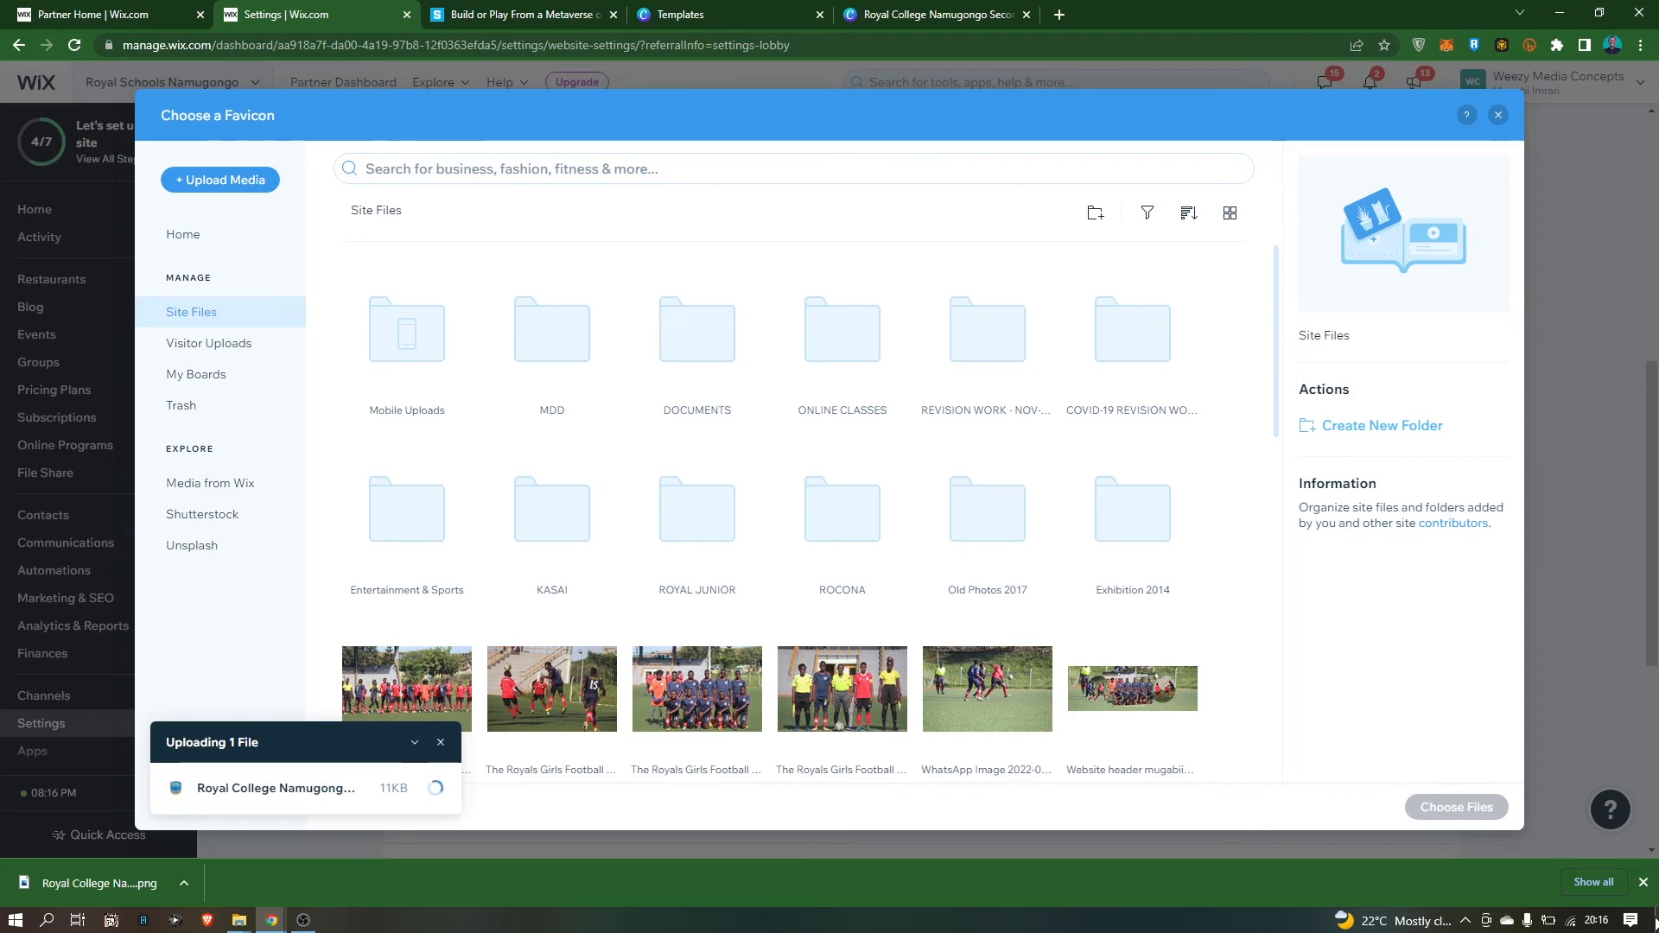
click(1645, 883)
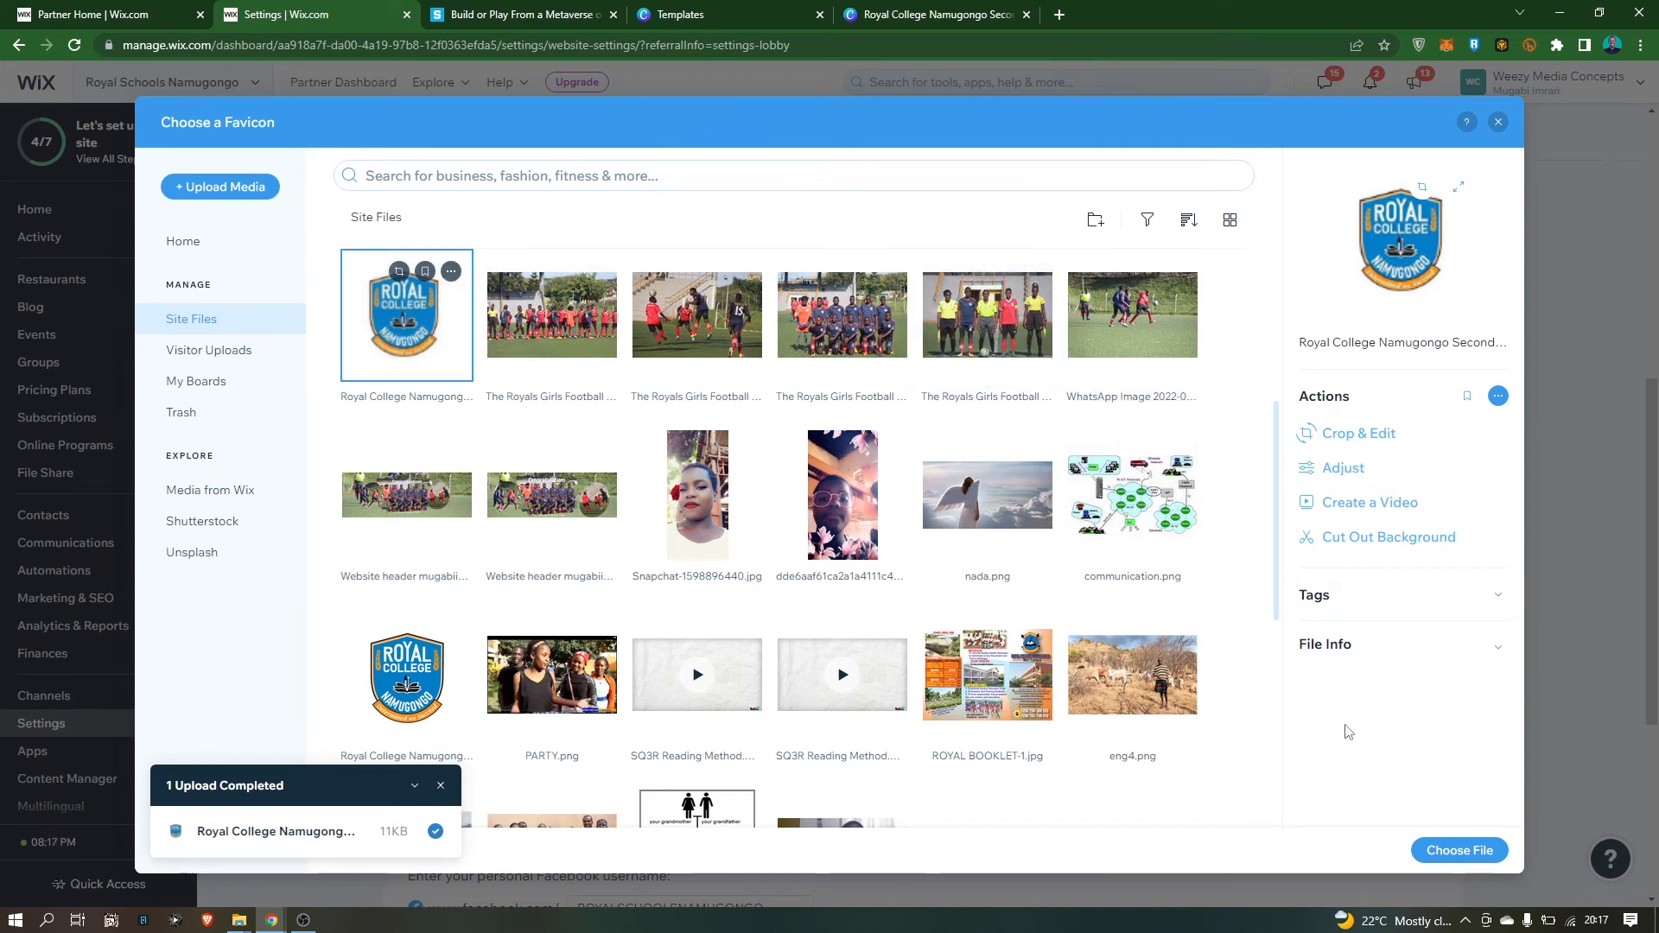
- Apply the uploaded logo as the site's favicon and save the website settings
click(1458, 851)
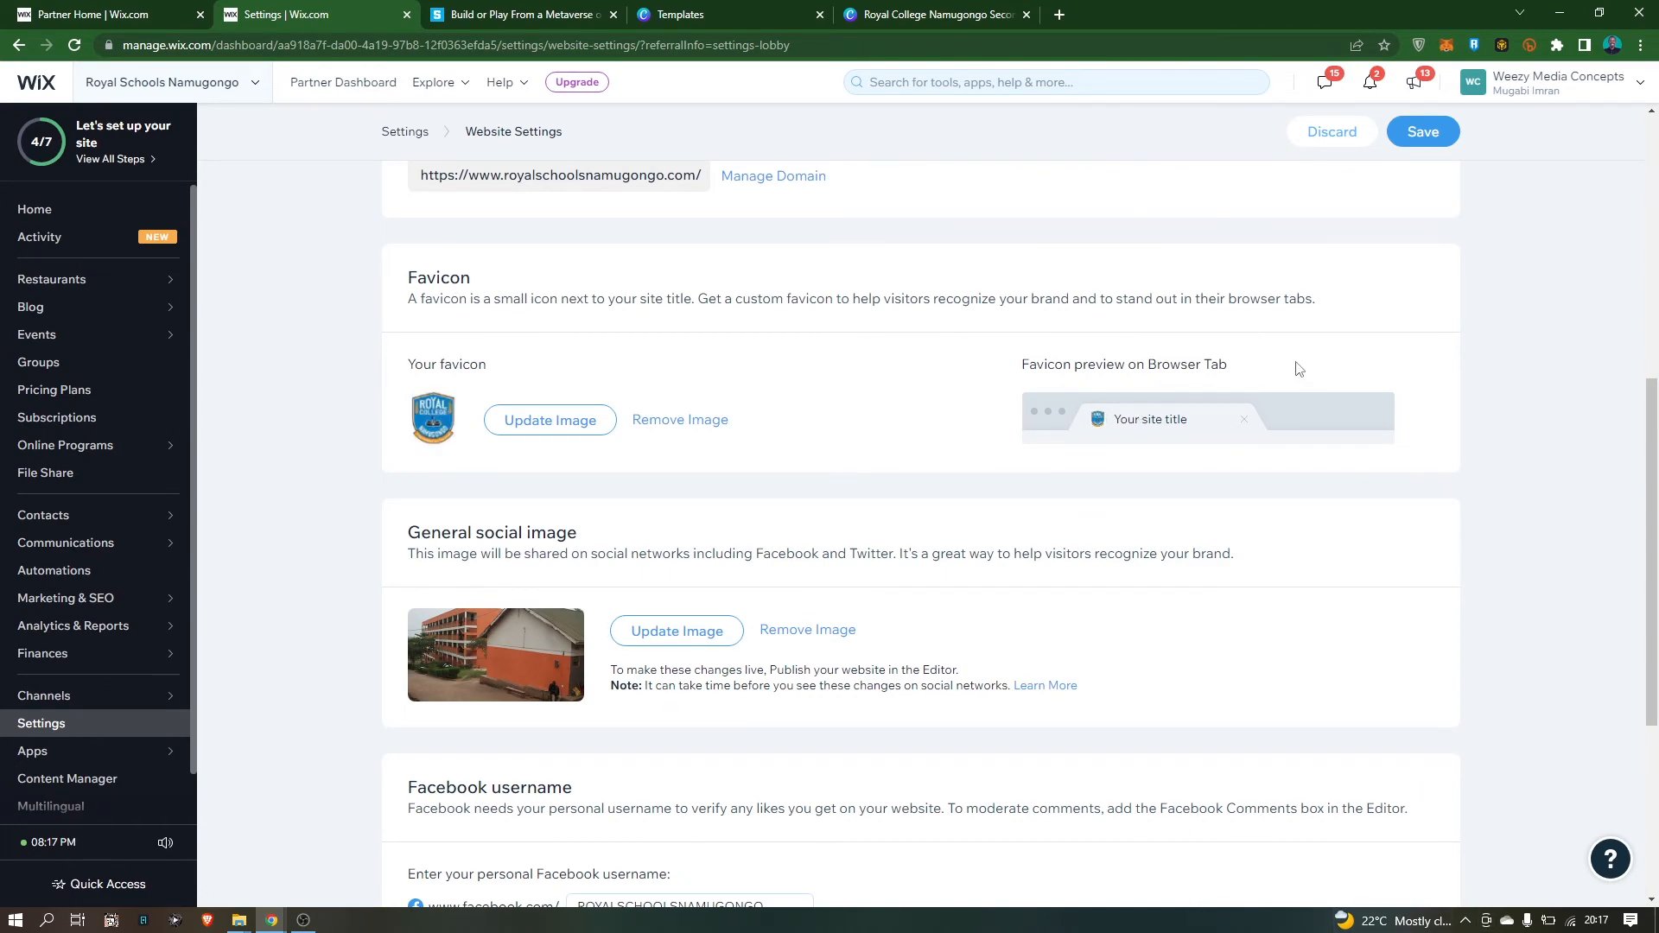
scroll(1369, 350, up, 7)
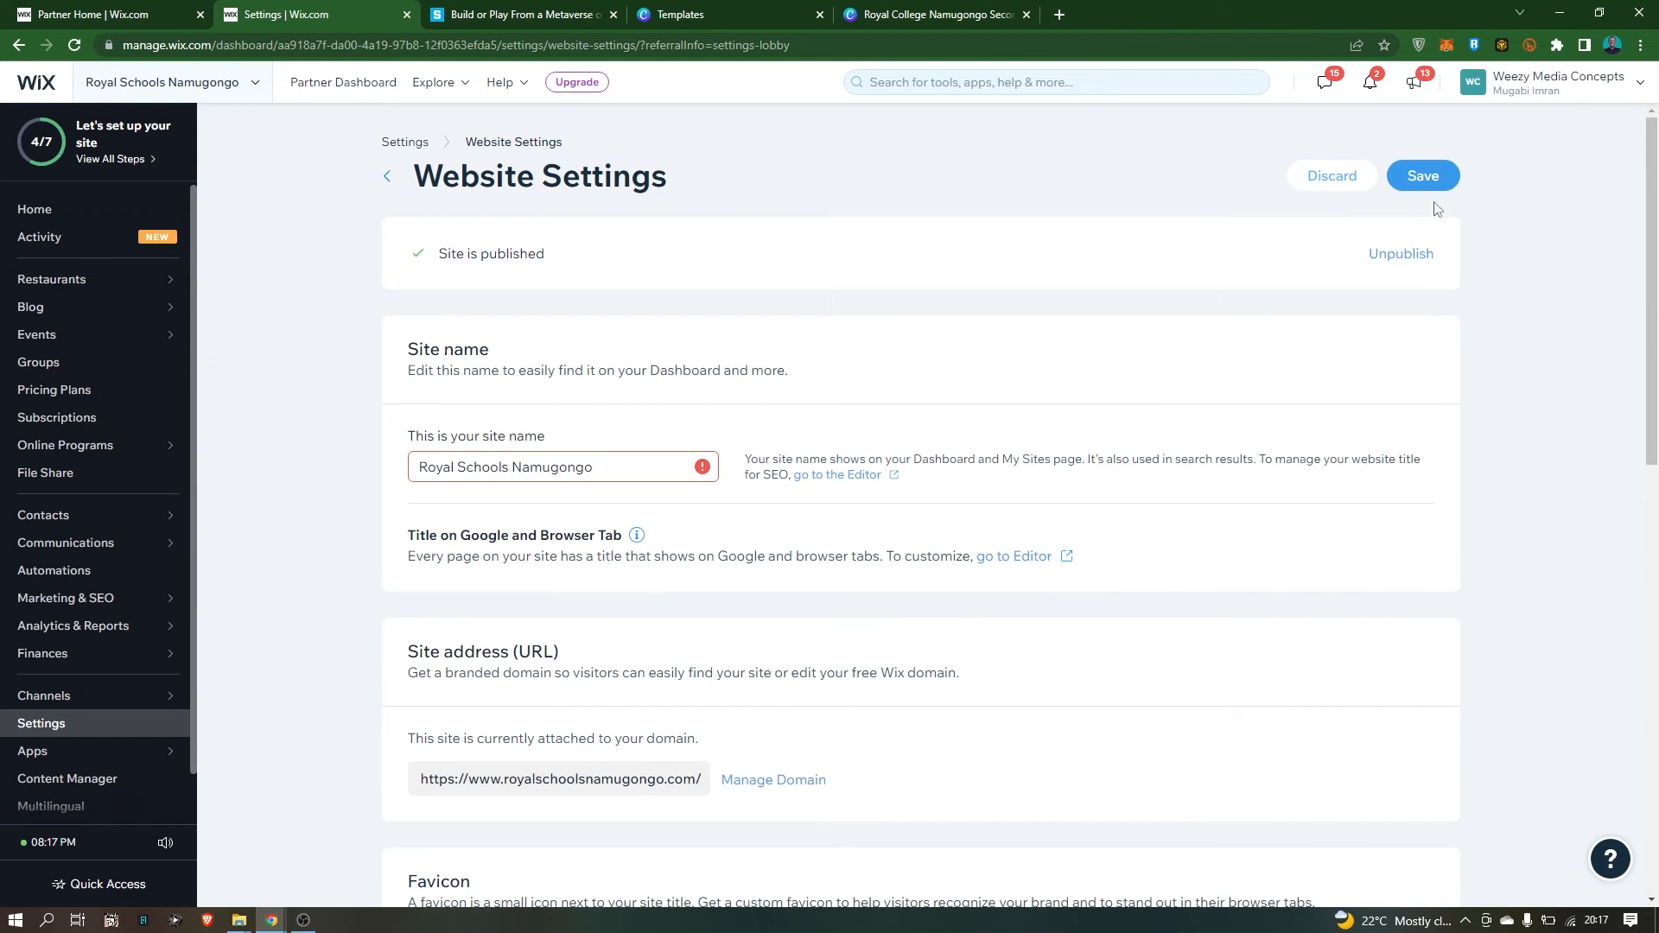
click(1420, 192)
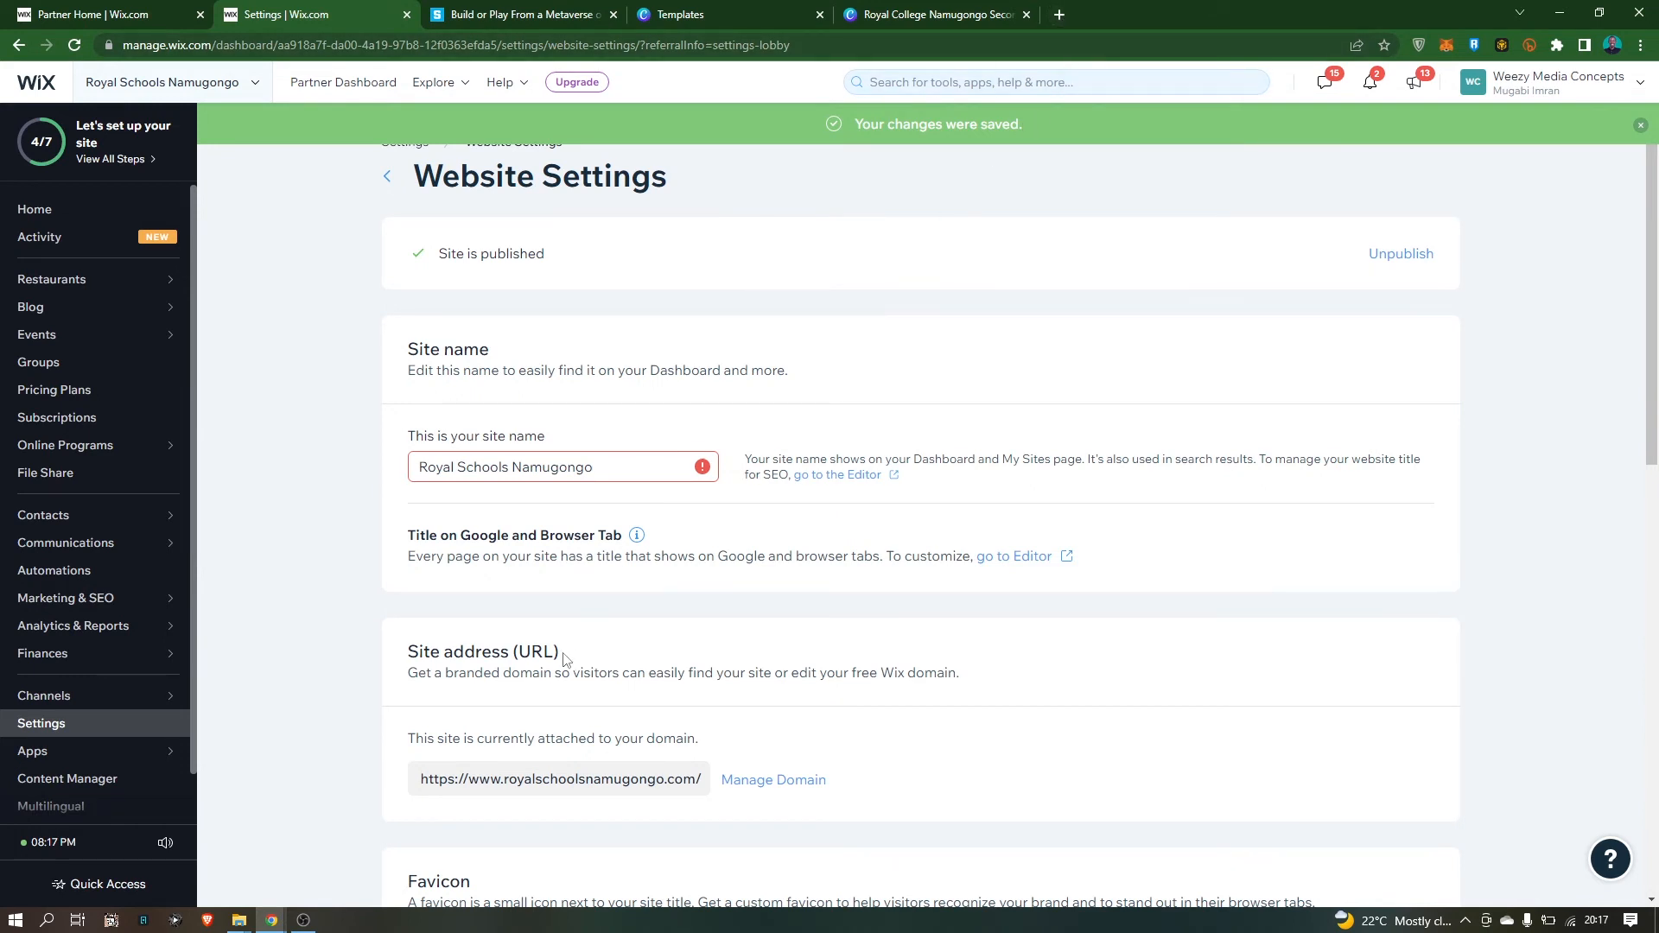
- Switch to the browser window with the live Royal Schools Namugongo site and check the favicon on its tab
mouse_move(283, 925)
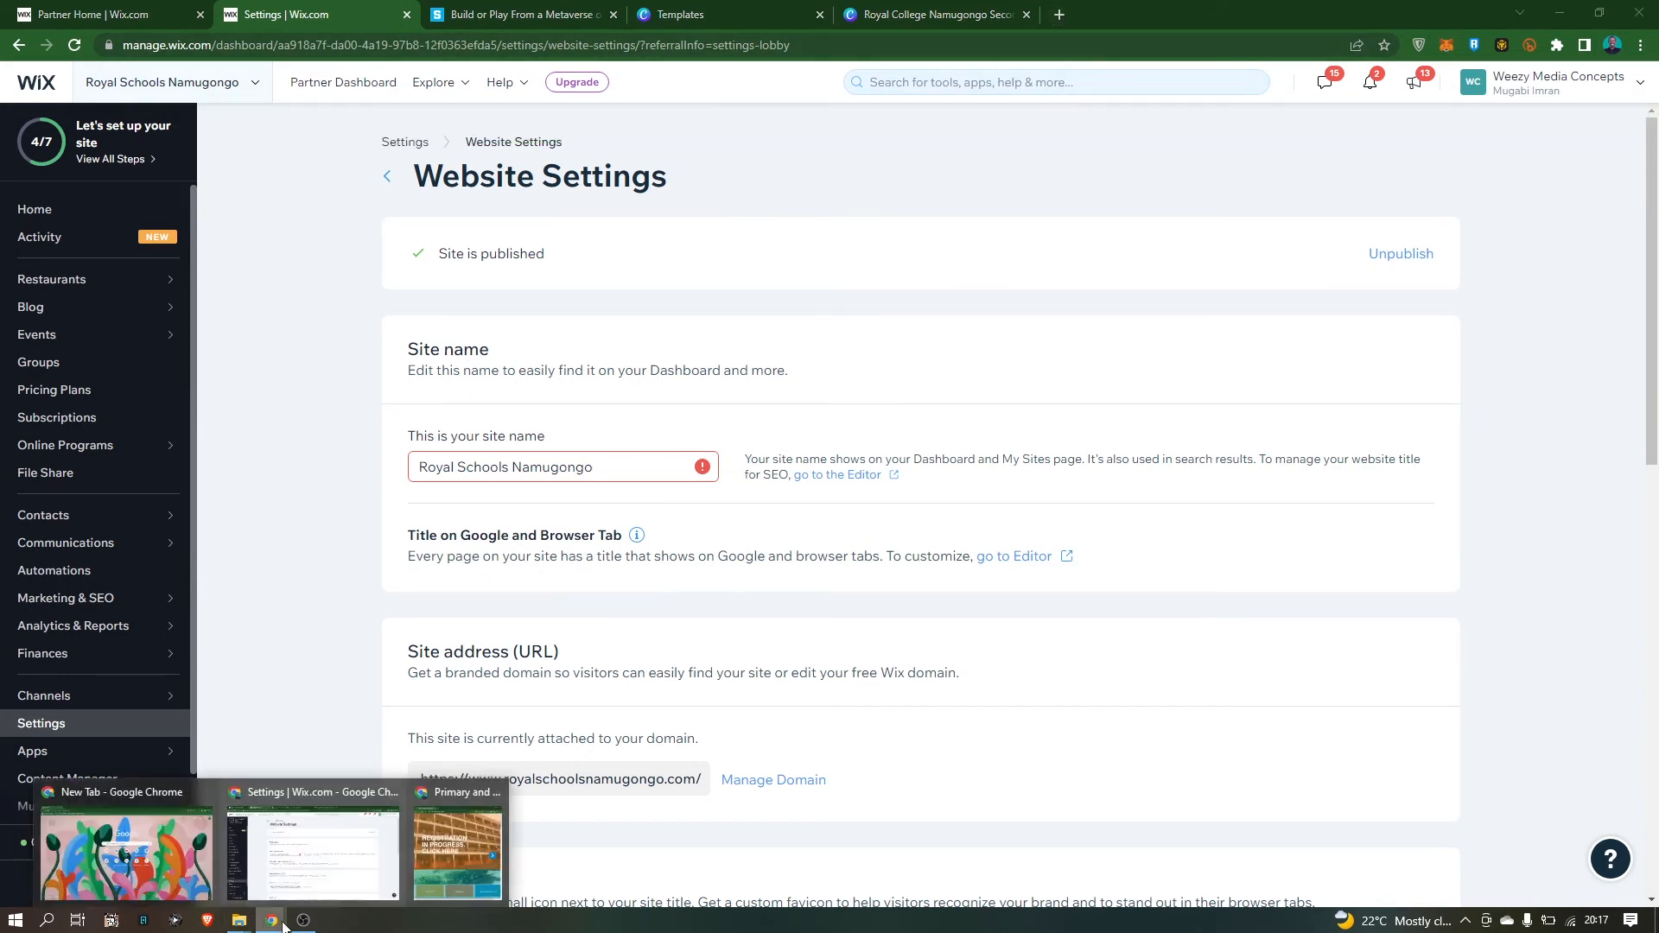
click(458, 843)
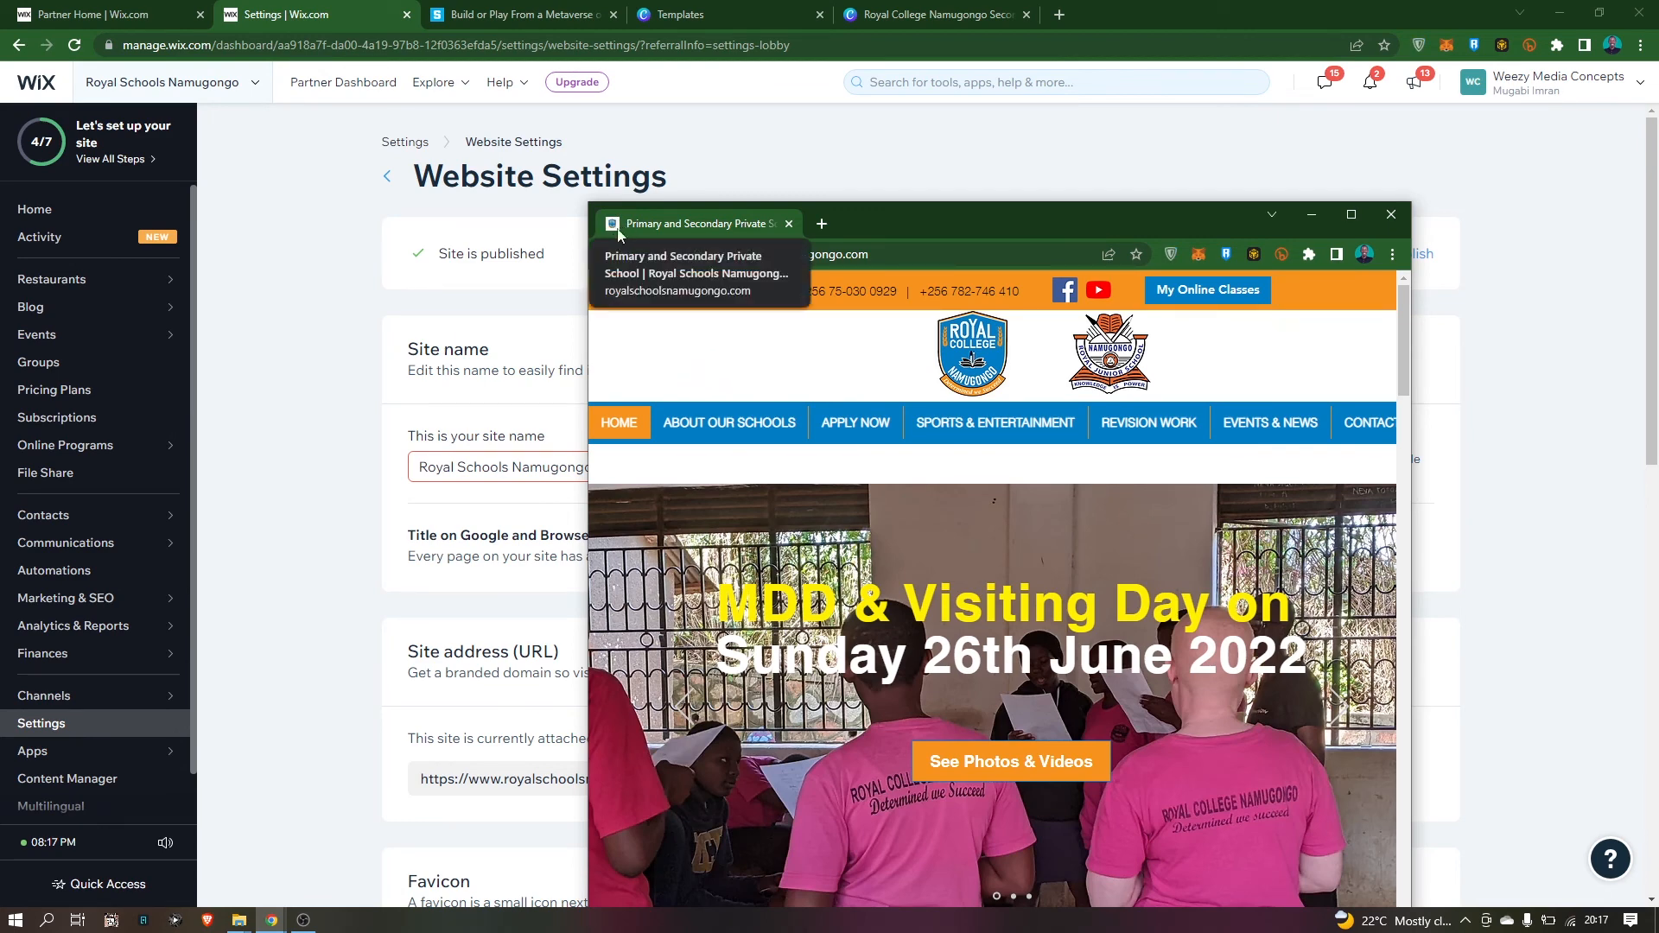
- View the image editing options, including Background Remover, for the Royal College logo in the Canva design, and return to the Wix Website Settings
click(918, 13)
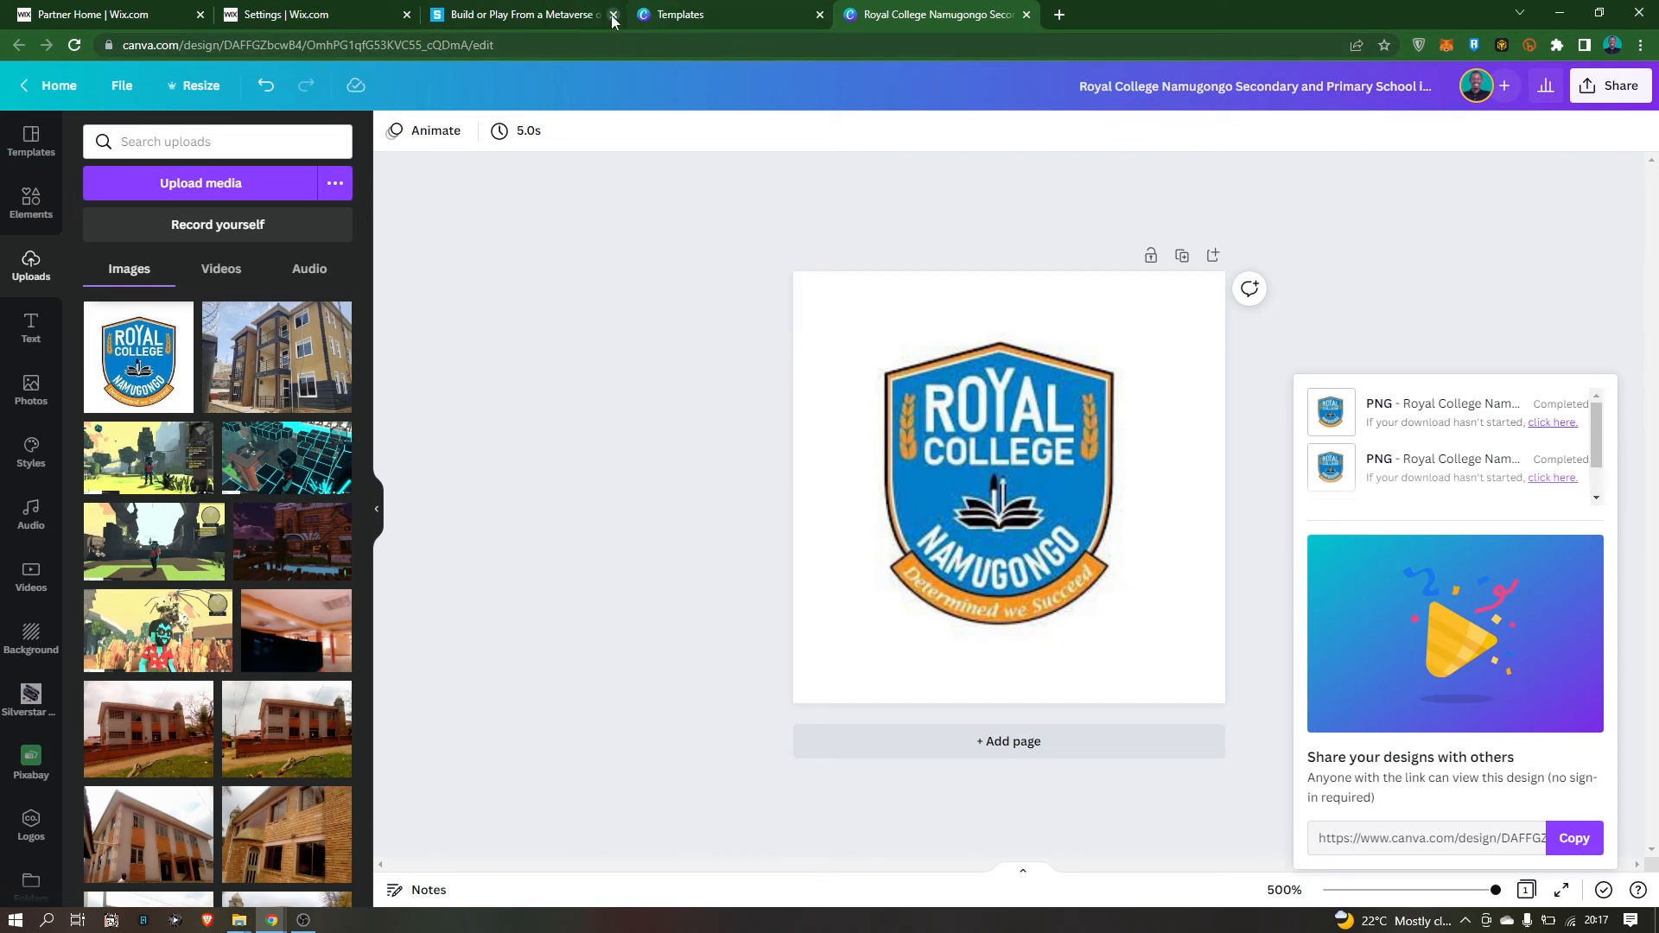
click(278, 14)
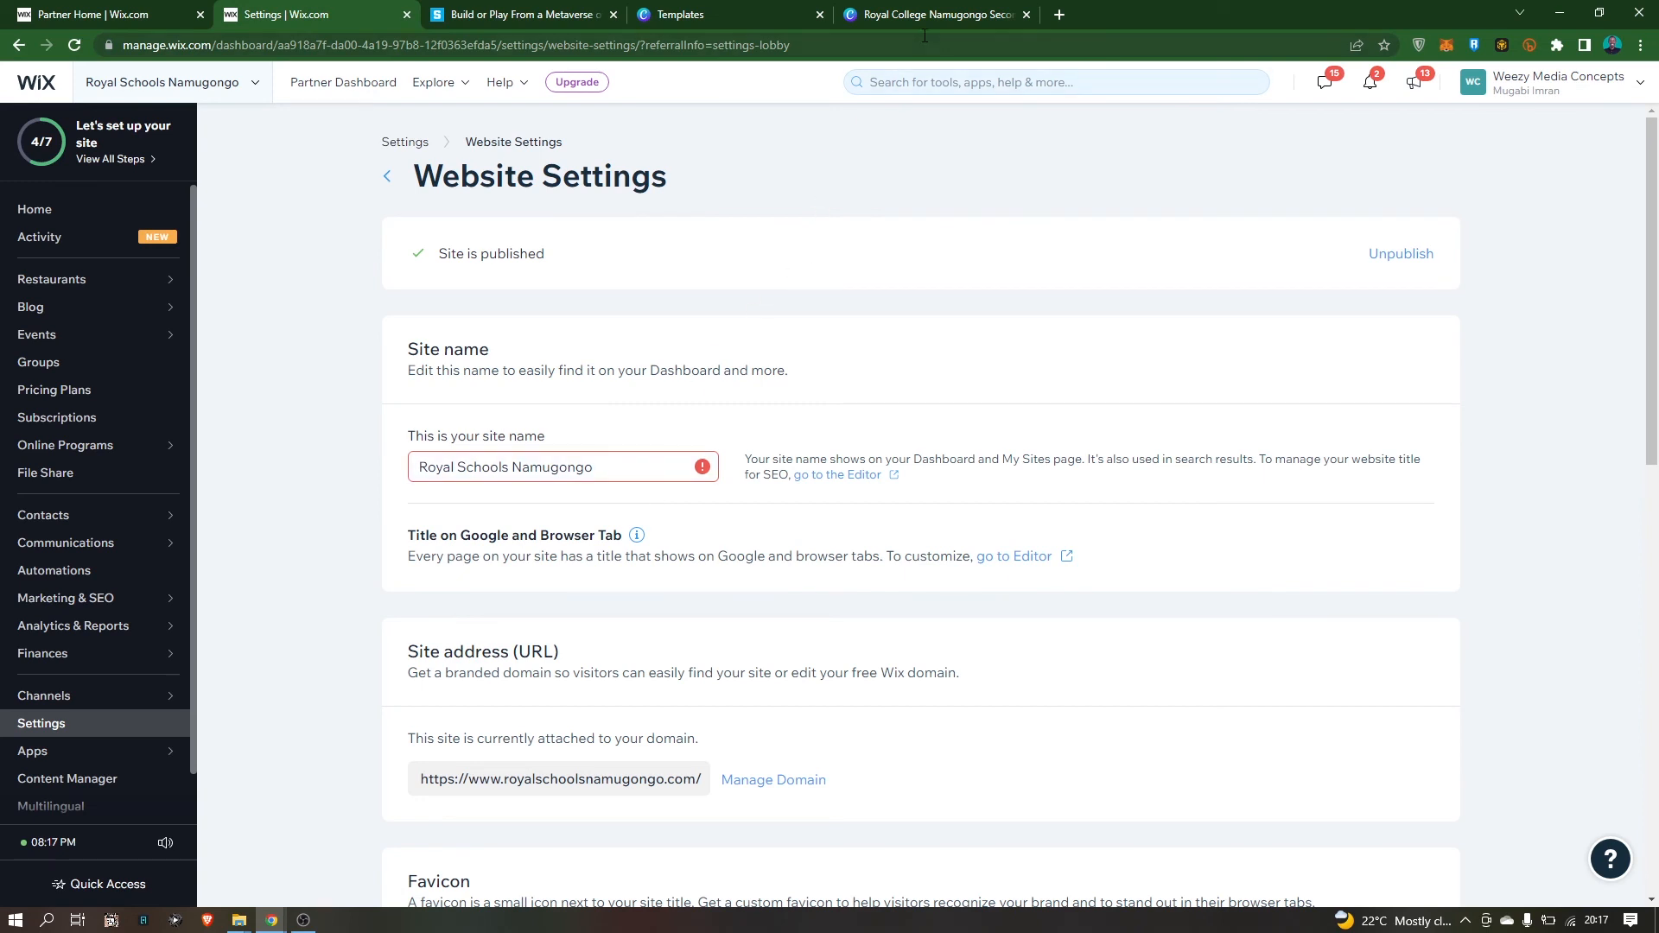
click(938, 12)
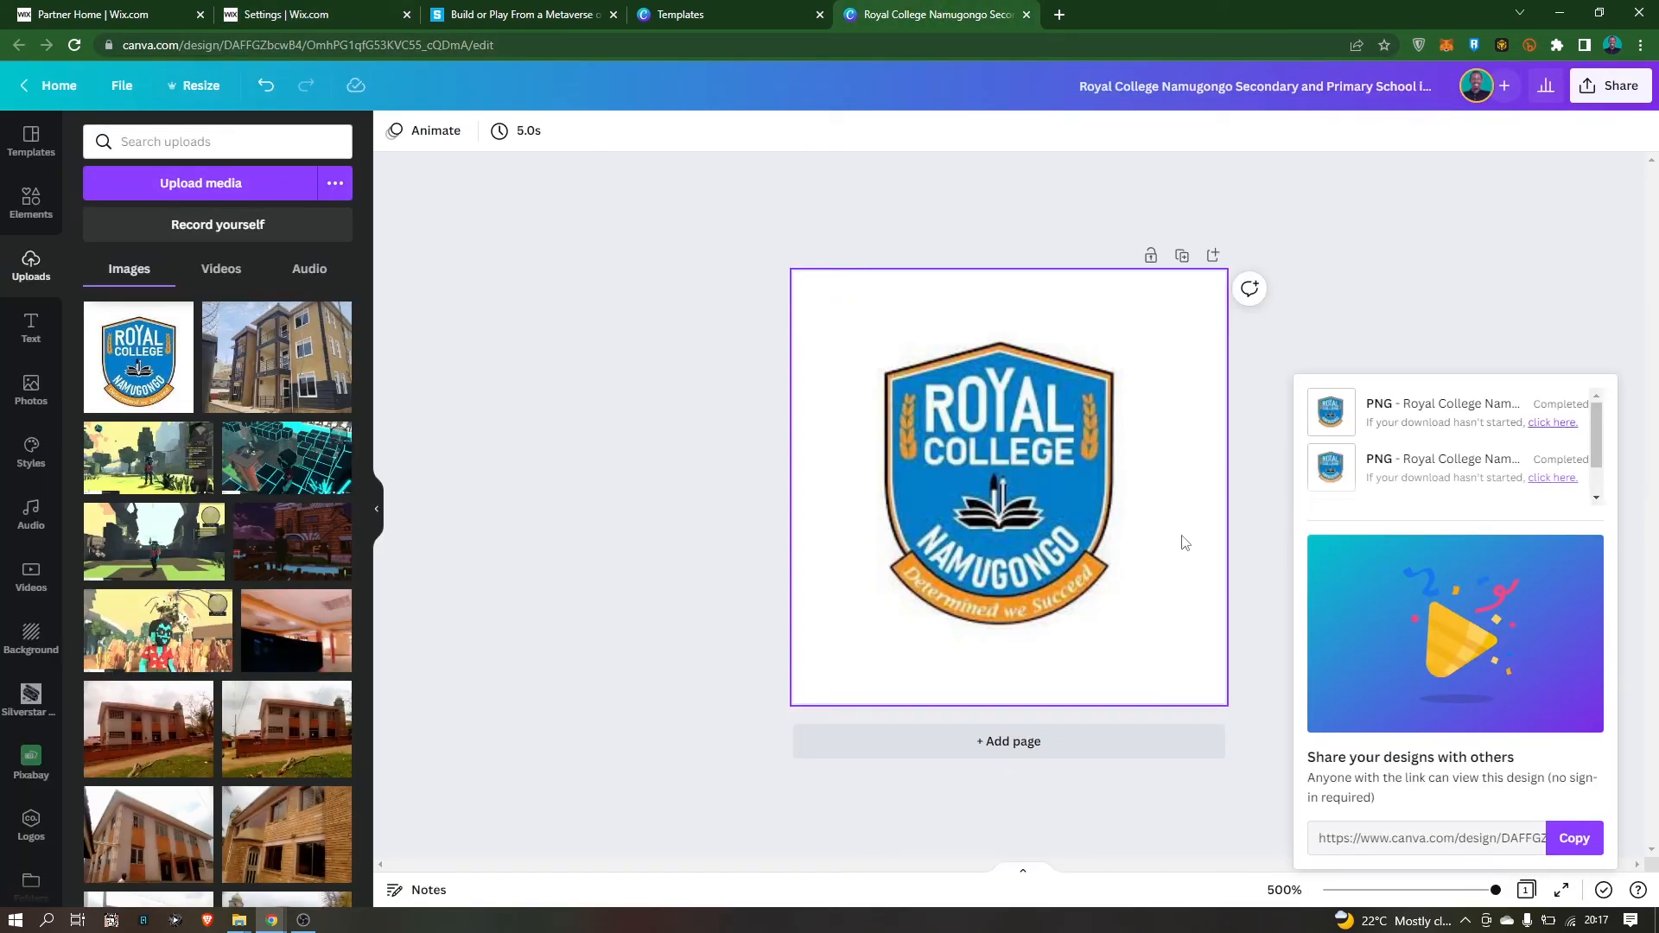
click(1007, 569)
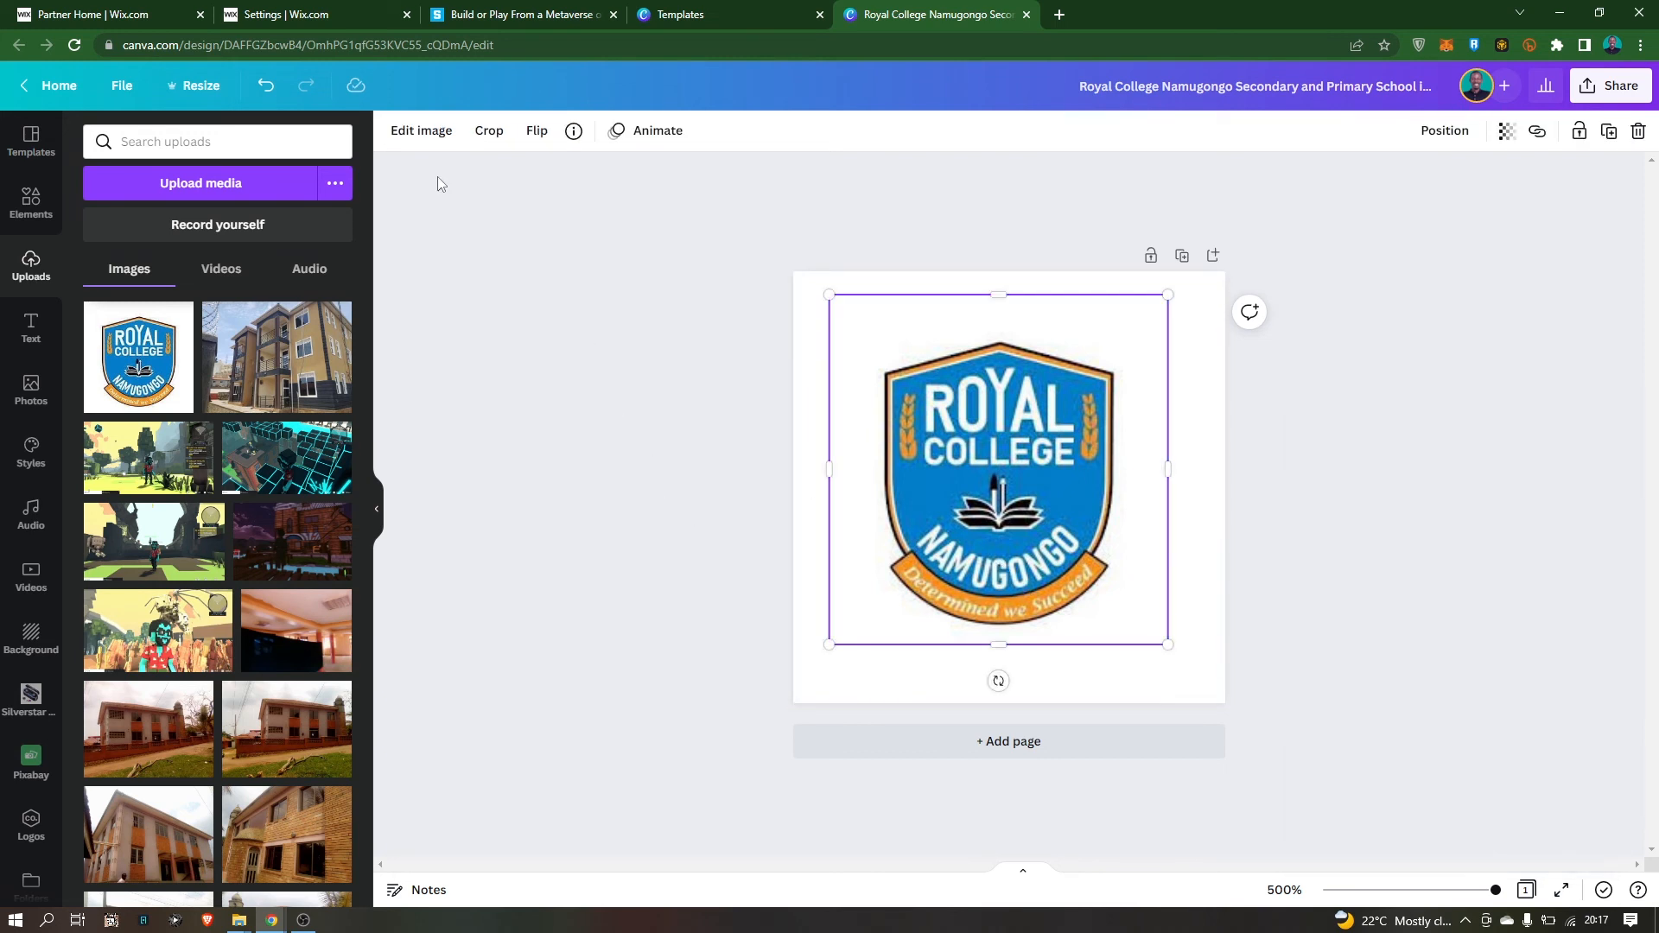
click(420, 131)
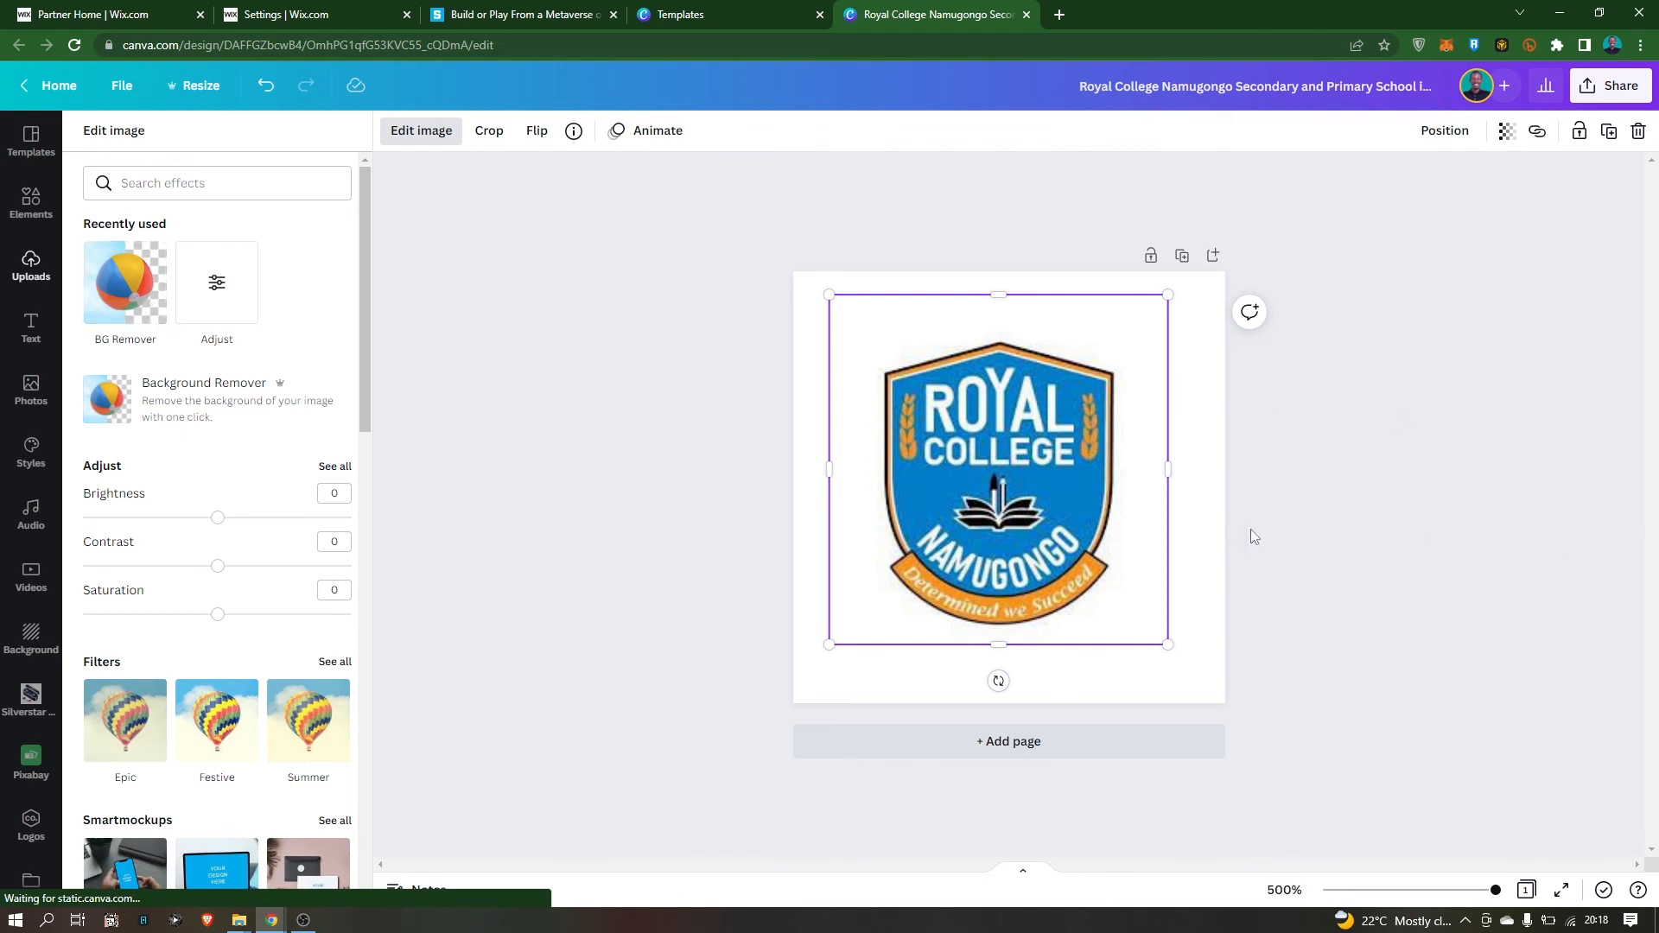
click(322, 10)
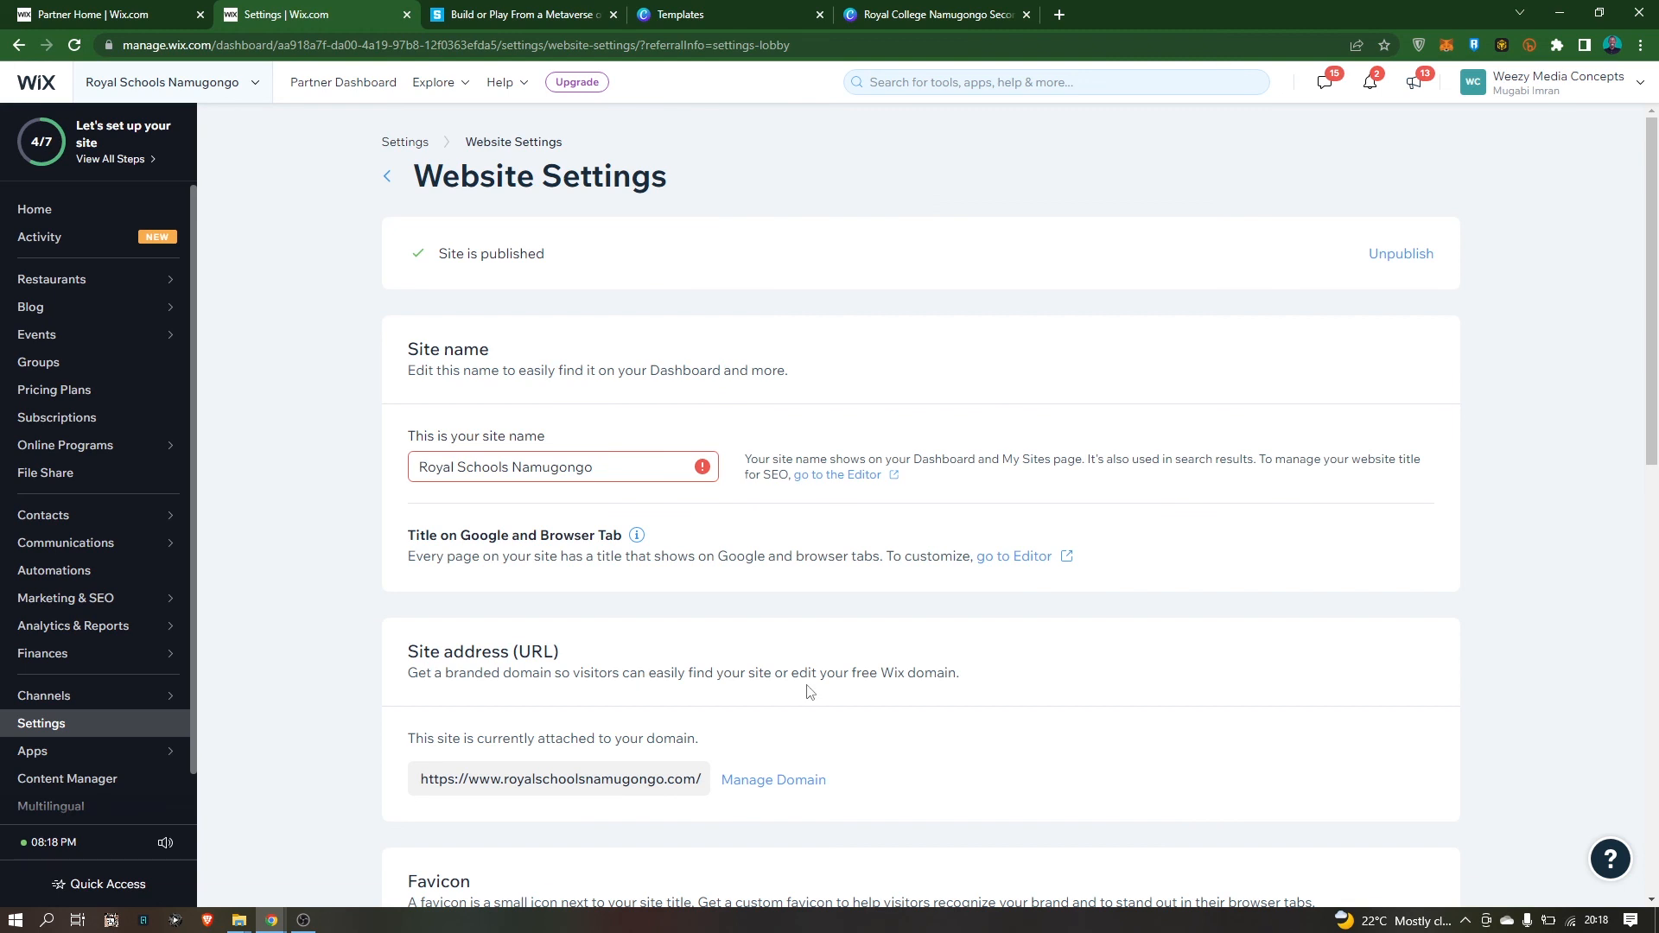